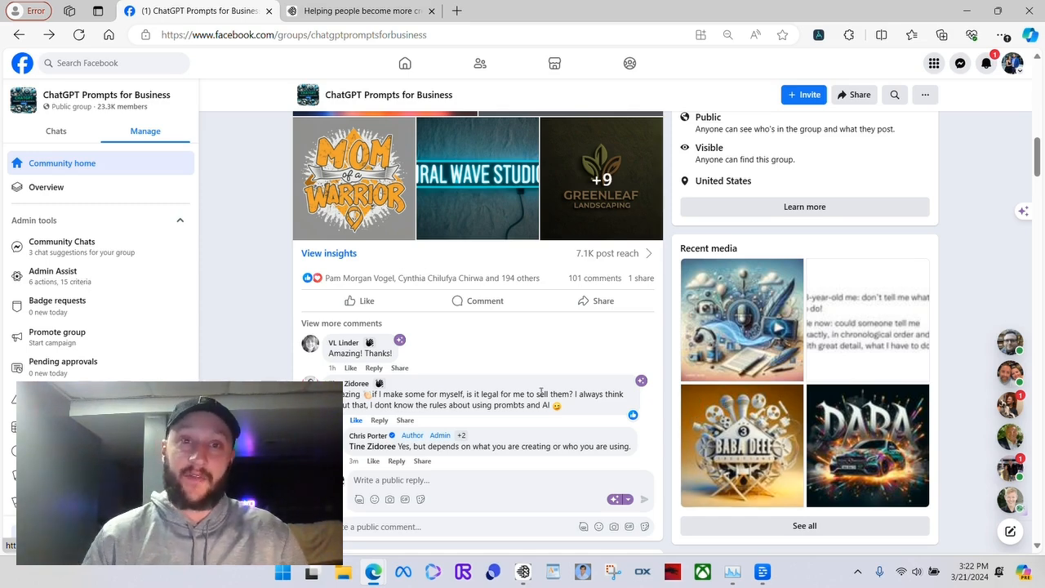
Look over the sample AI images in the ChatGPT Prompts for Business group post, and switch to Ideogram
scroll(468, 392, up, 3)
scroll(530, 337, down, 1)
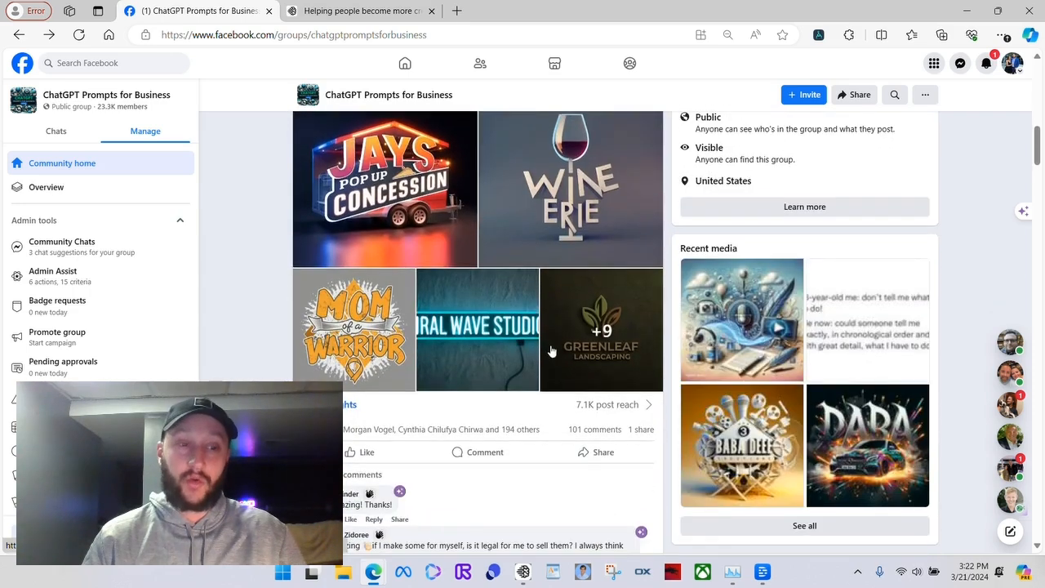
scroll(555, 351, up, 2)
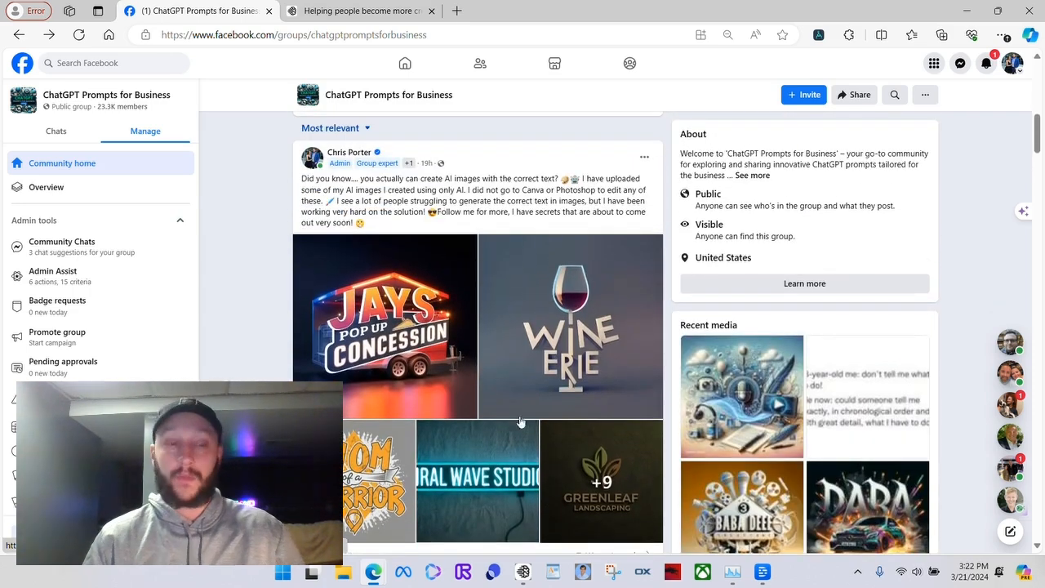
click(277, 523)
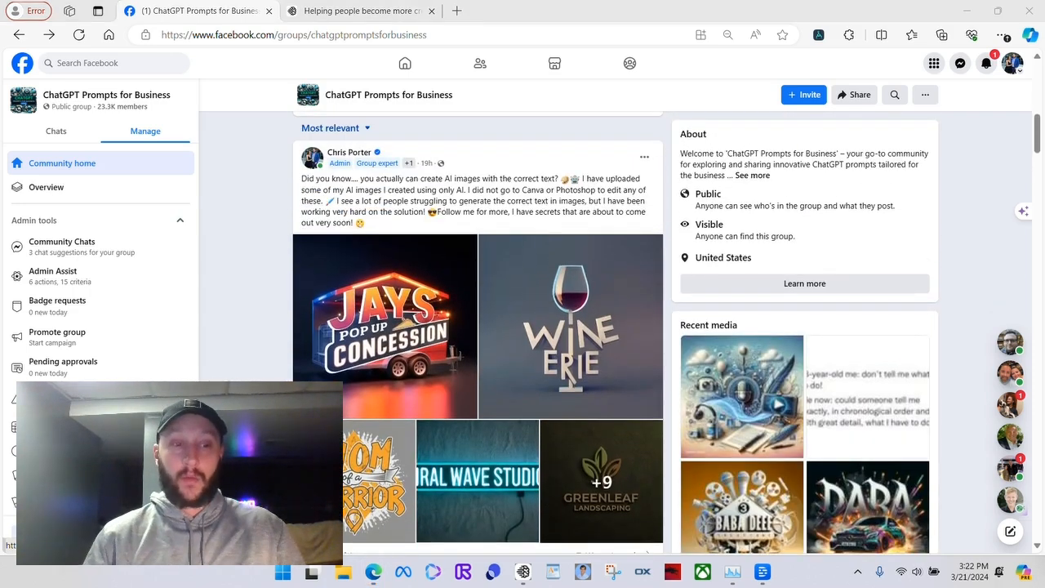
click(365, 16)
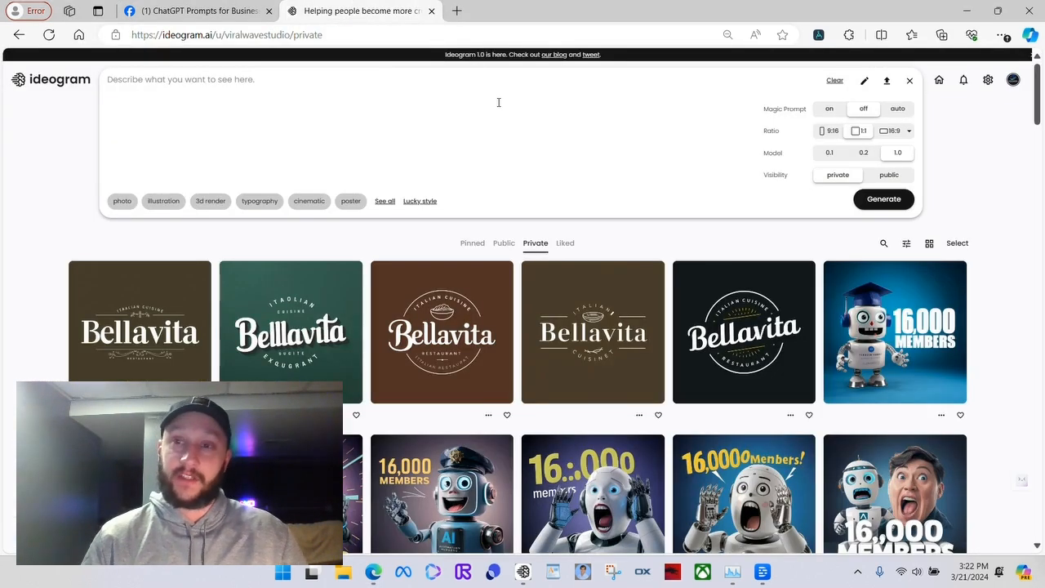
Collapse the prompt editor and browse the private images on the Ideogram profile
click(974, 182)
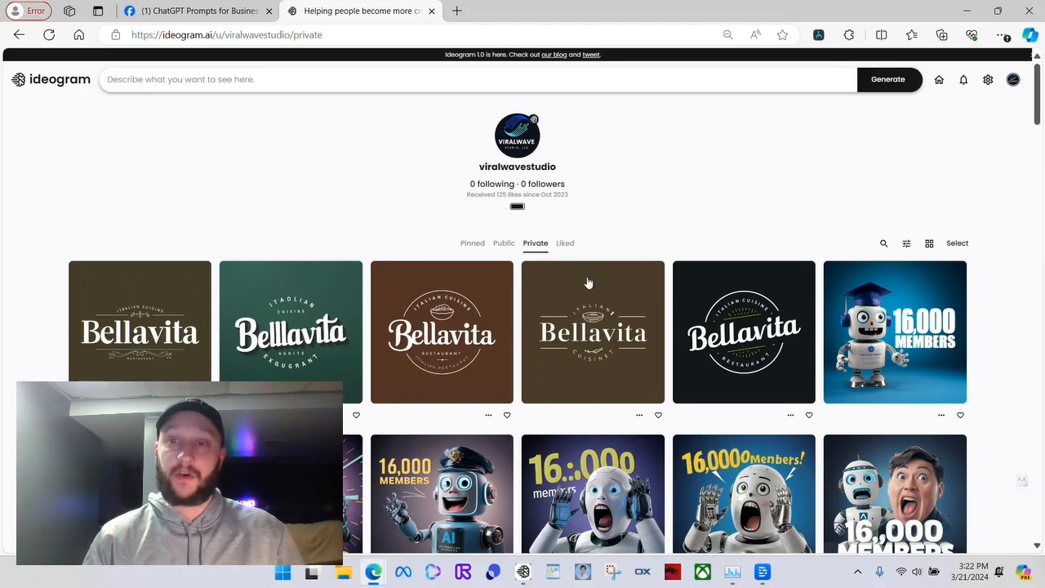
scroll(767, 326, down, 1)
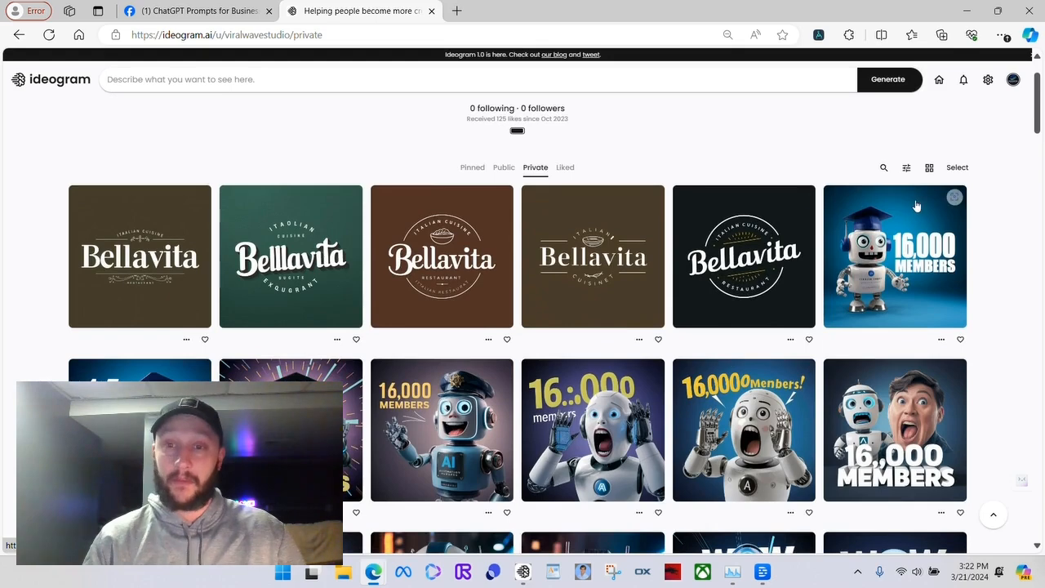
scroll(890, 343, down, 1)
scroll(595, 341, up, 2)
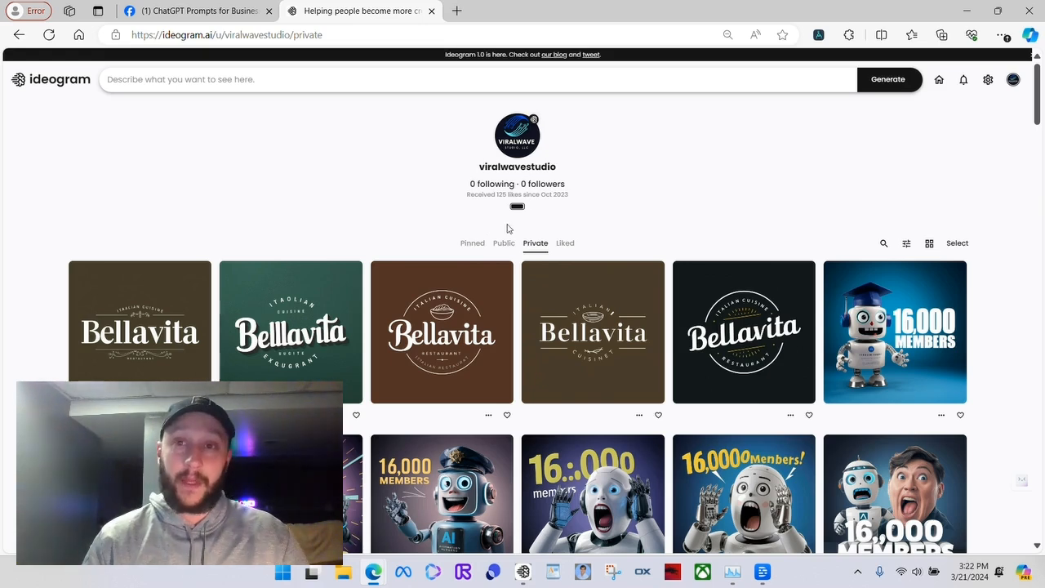
Start the image prompt with "professional business logo for a landscaping"
click(328, 79)
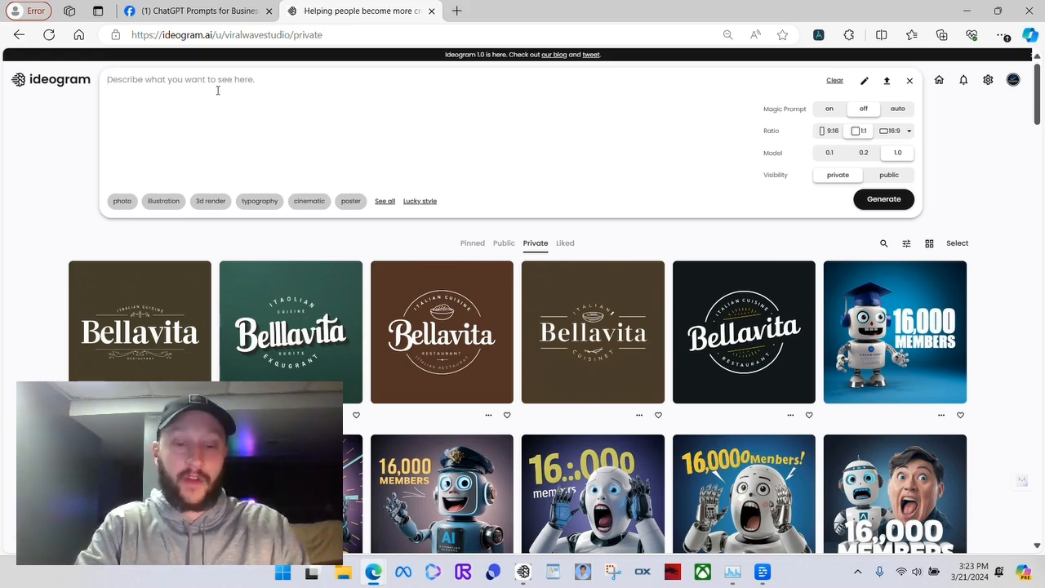
text(bu)
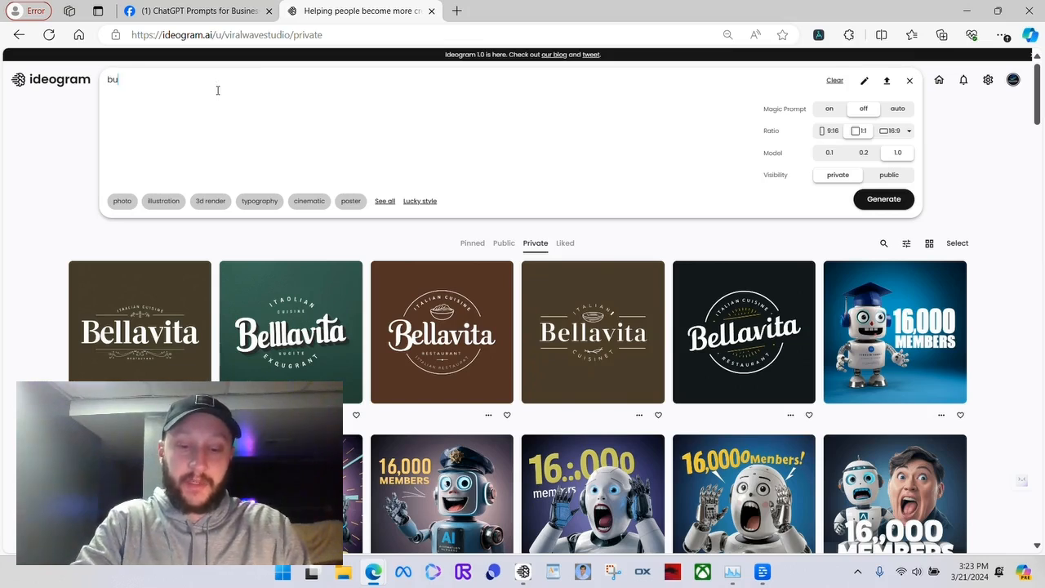
text(siness logo)
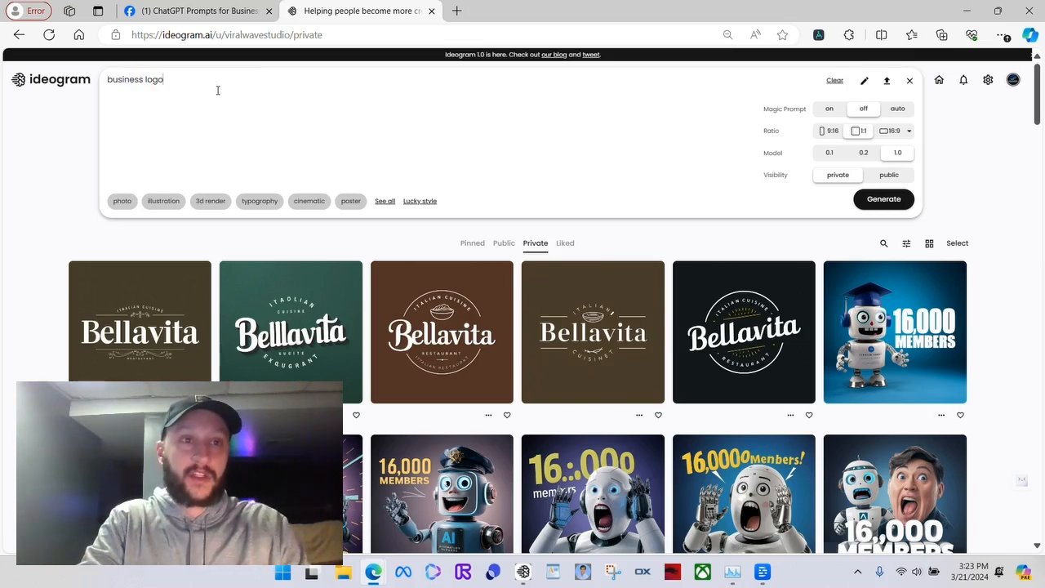
key(ctrl+BackSpace)
key(ctrl+BackSpace)
text(pro)
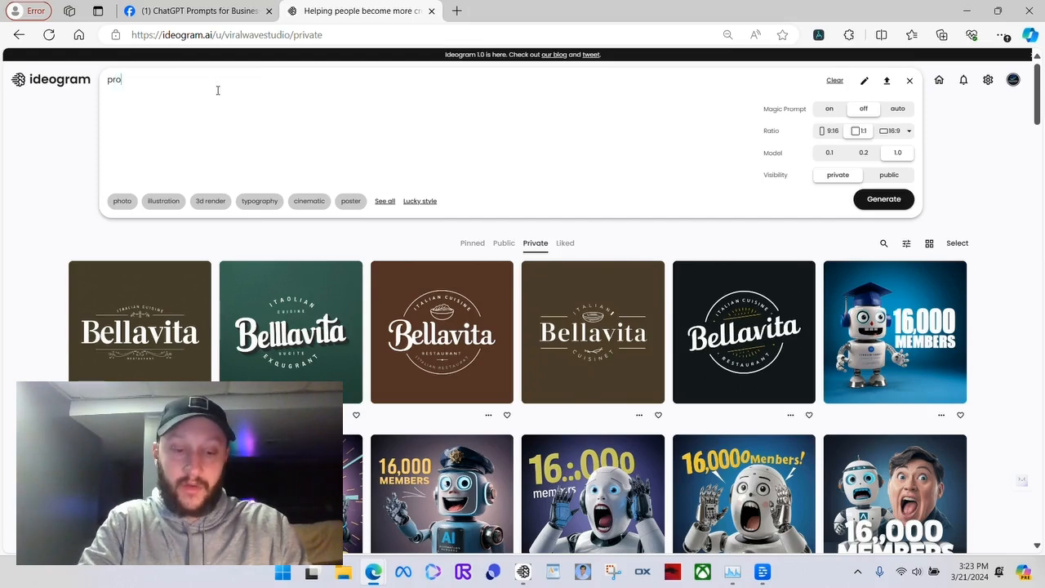
text(fessional bus)
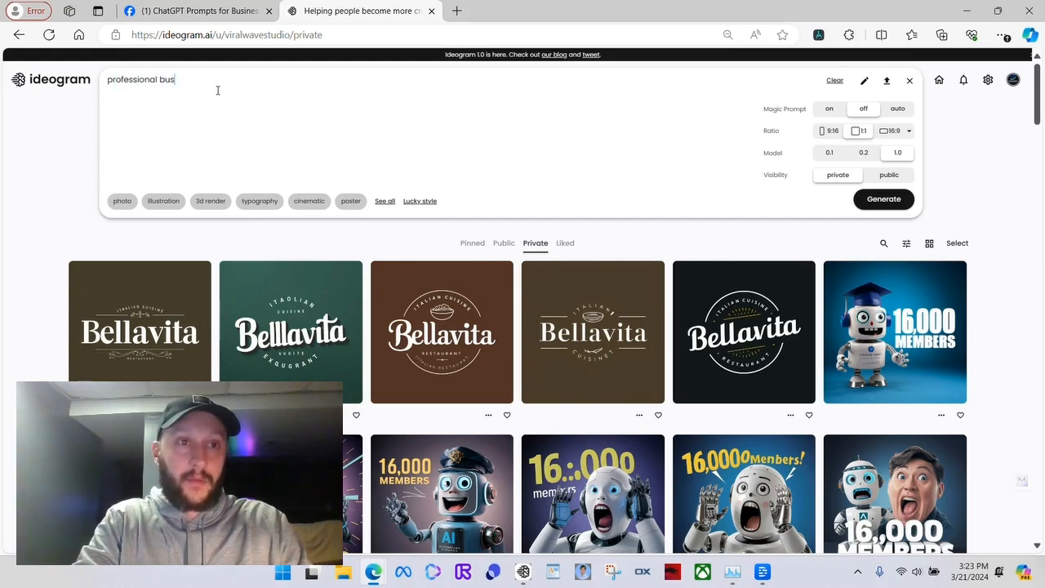
text(iness logo )
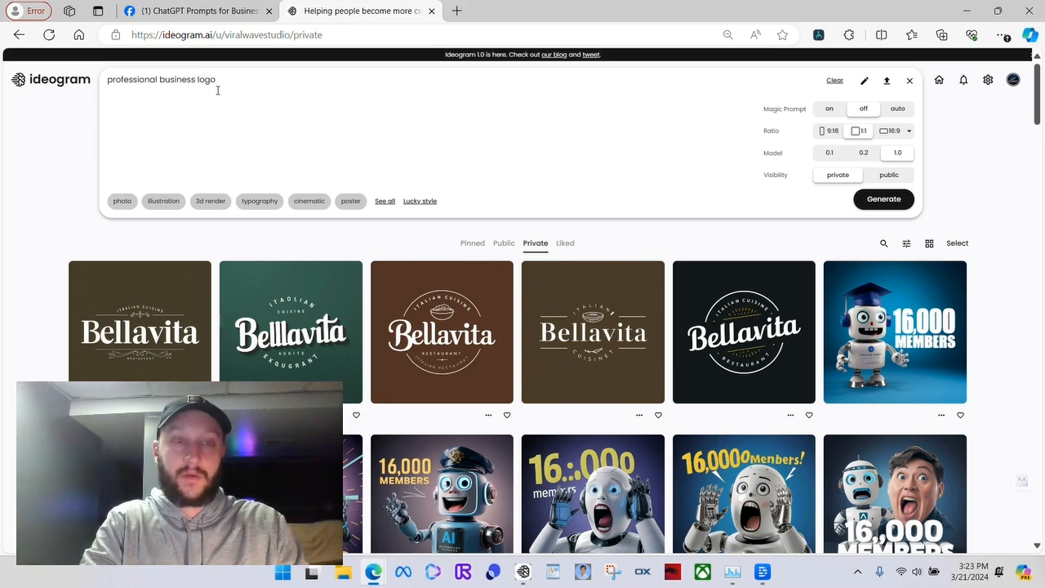
text(for a lan)
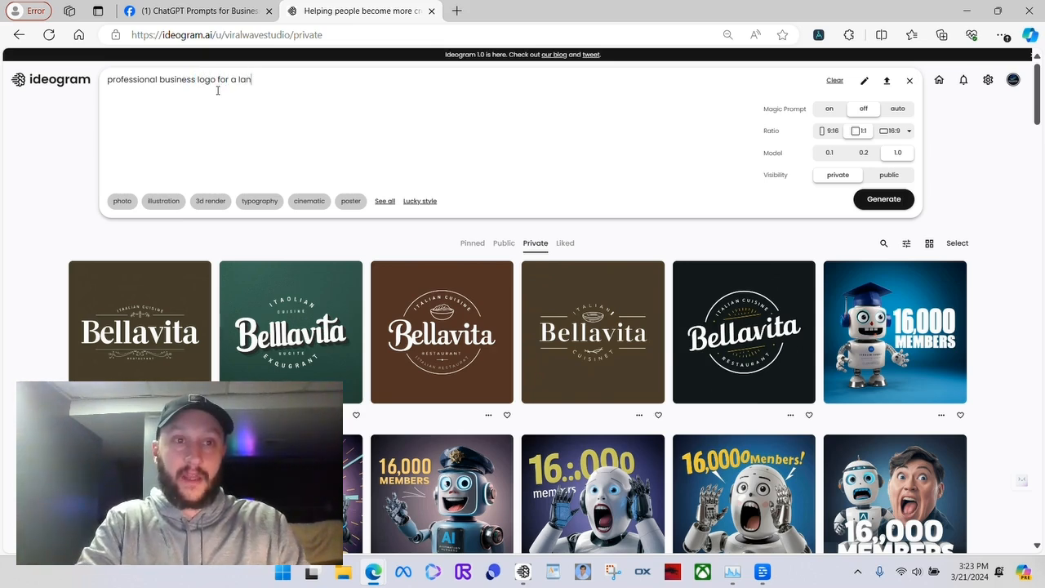
text(dscaping comp)
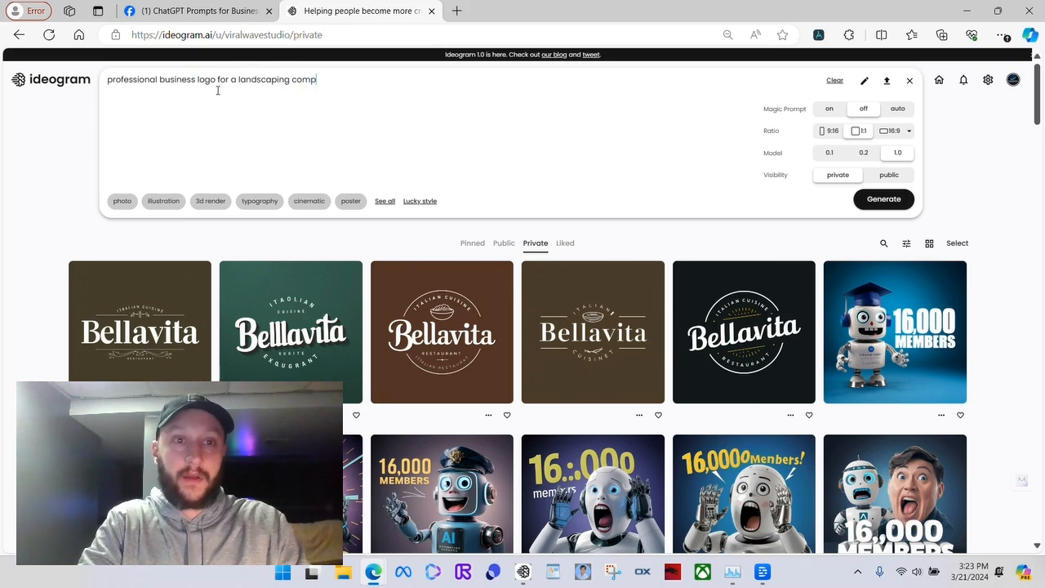
text(any with )
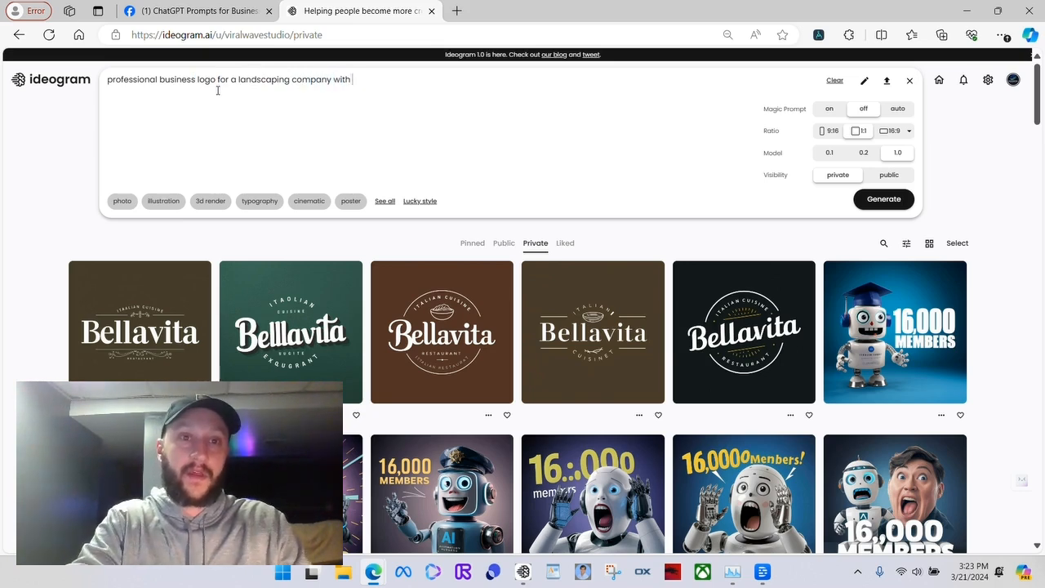
text(text that says)
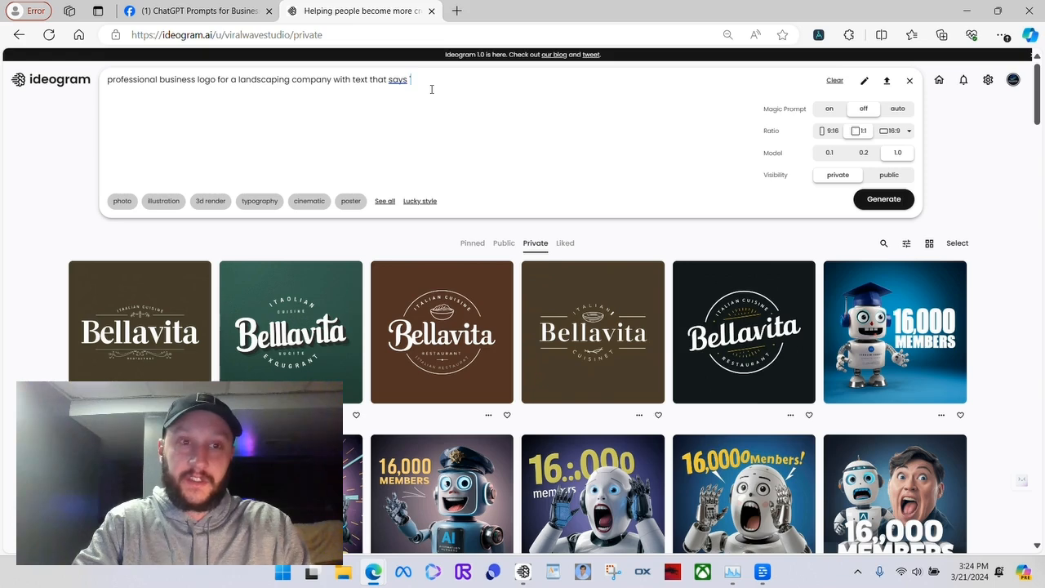
Continue the prompt with "company with text that says 'Mikes Landscaping'"
text(Mik)
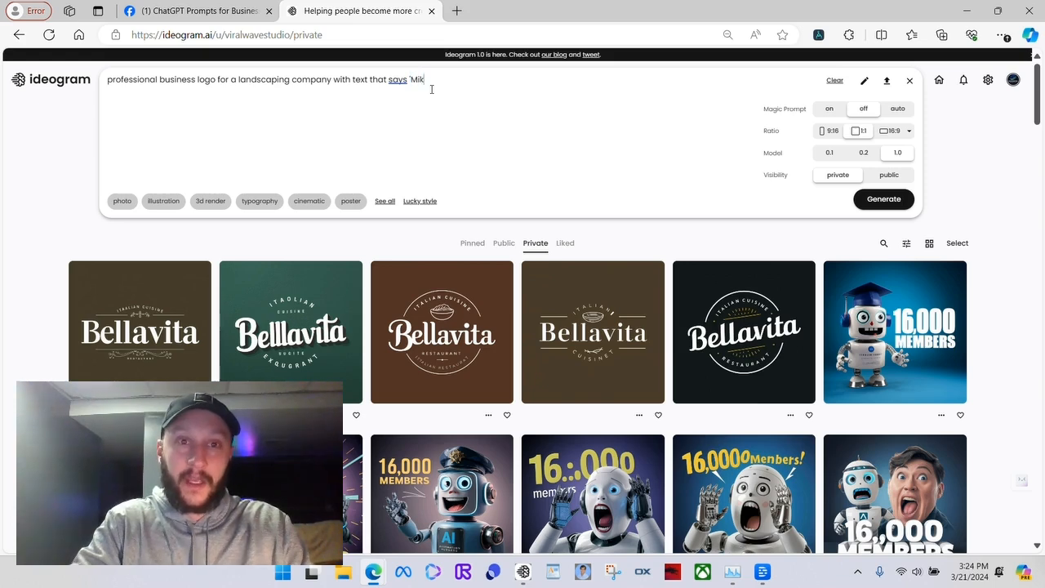
text(es Landscaping')
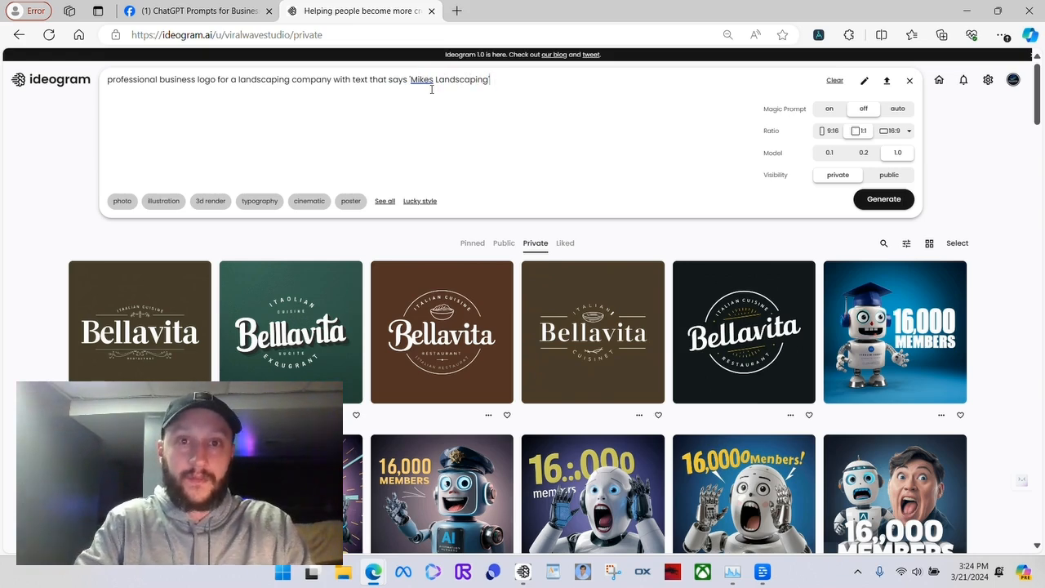
text( vibra)
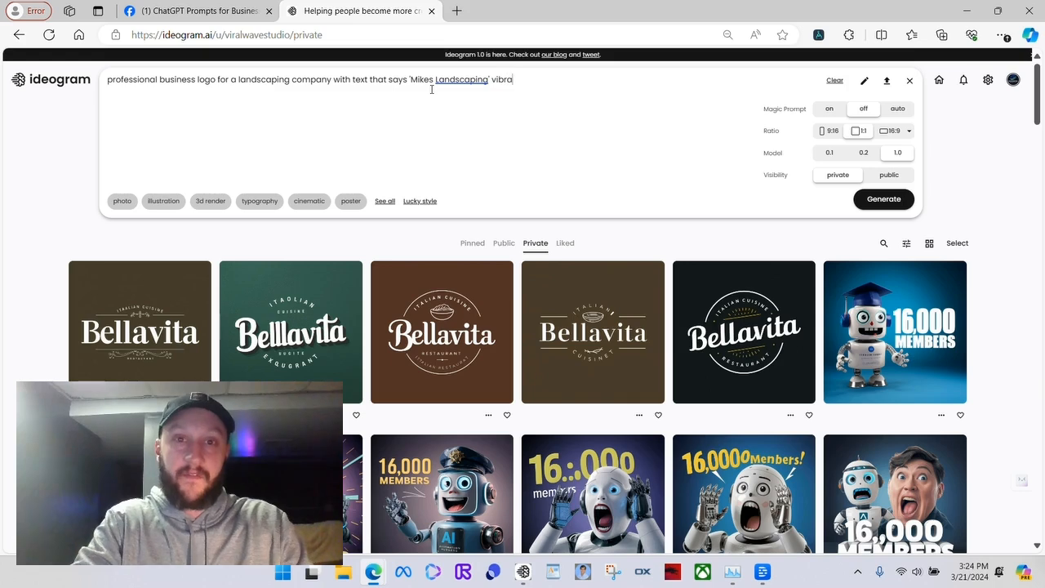
Append the word "vibrant" after the quoted company name in the prompt
key(BackSpace)
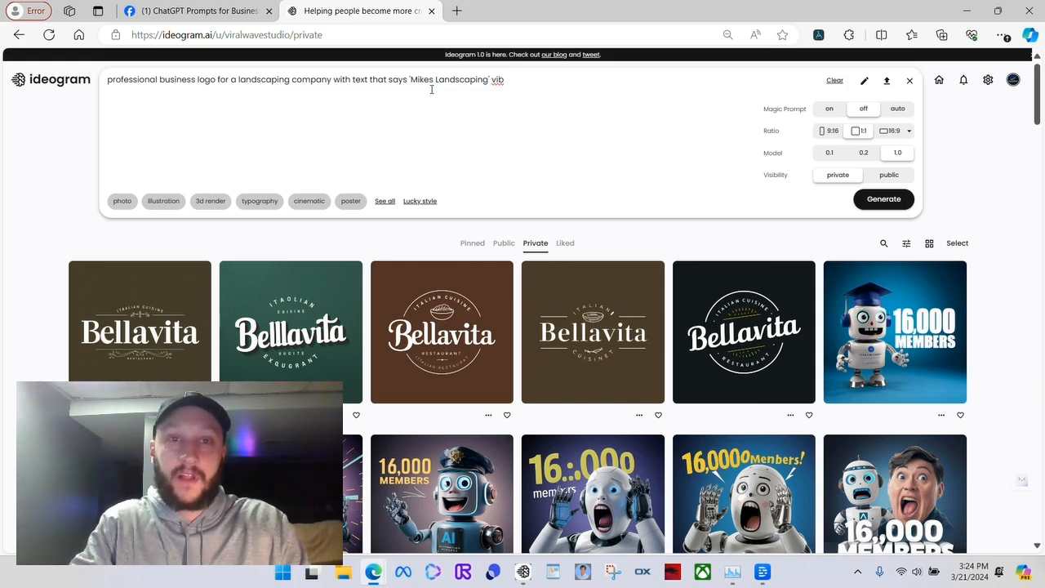
key(BackSpace)
key(BackSpace)
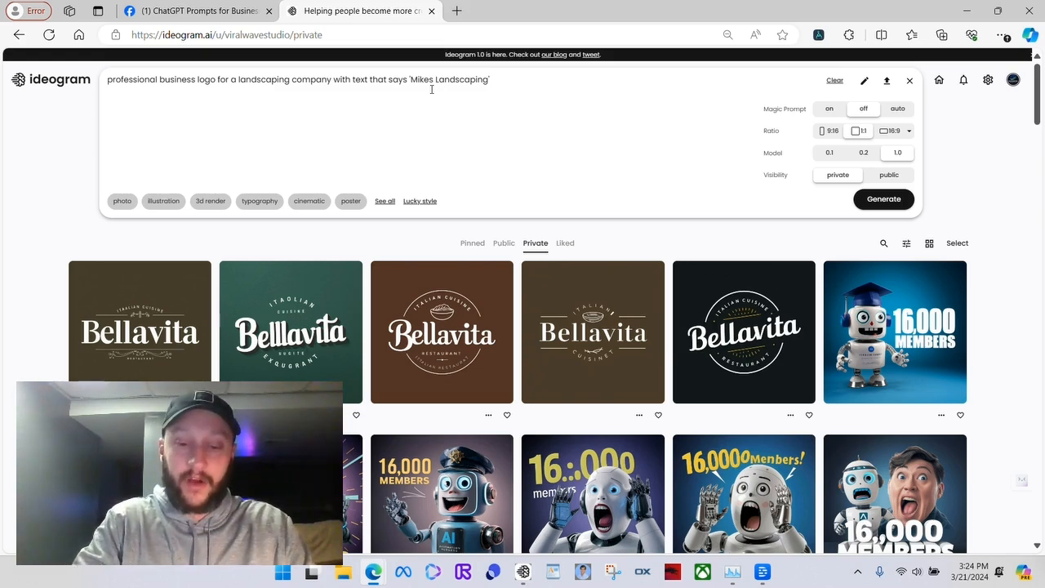
text(vibrant)
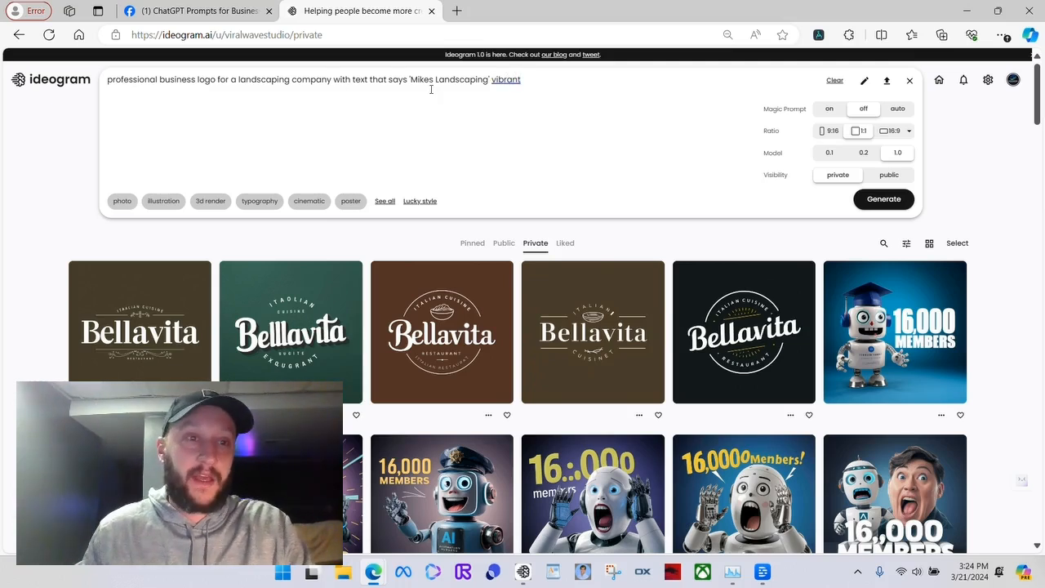
click(548, 78)
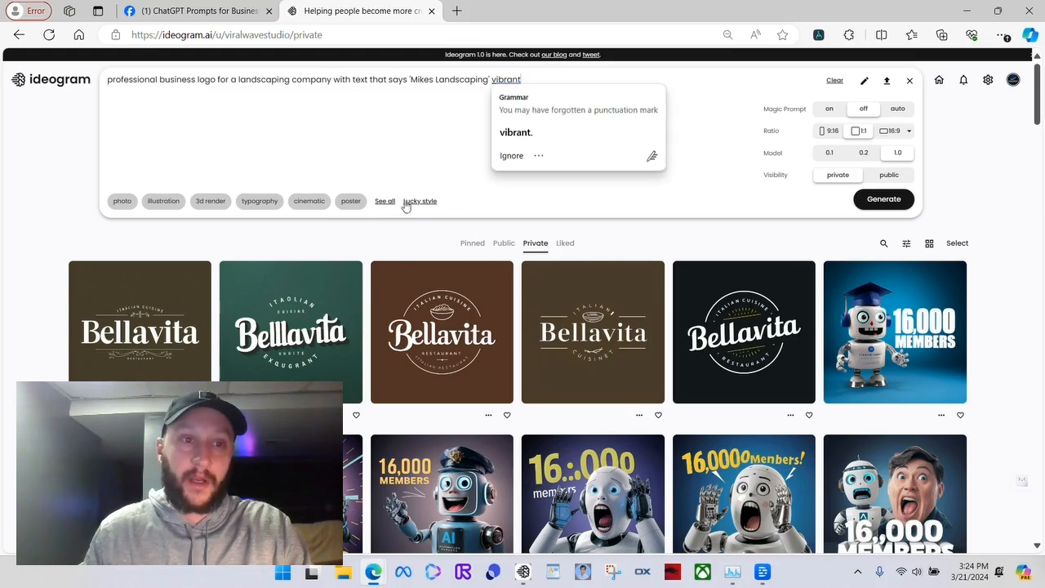
click(432, 83)
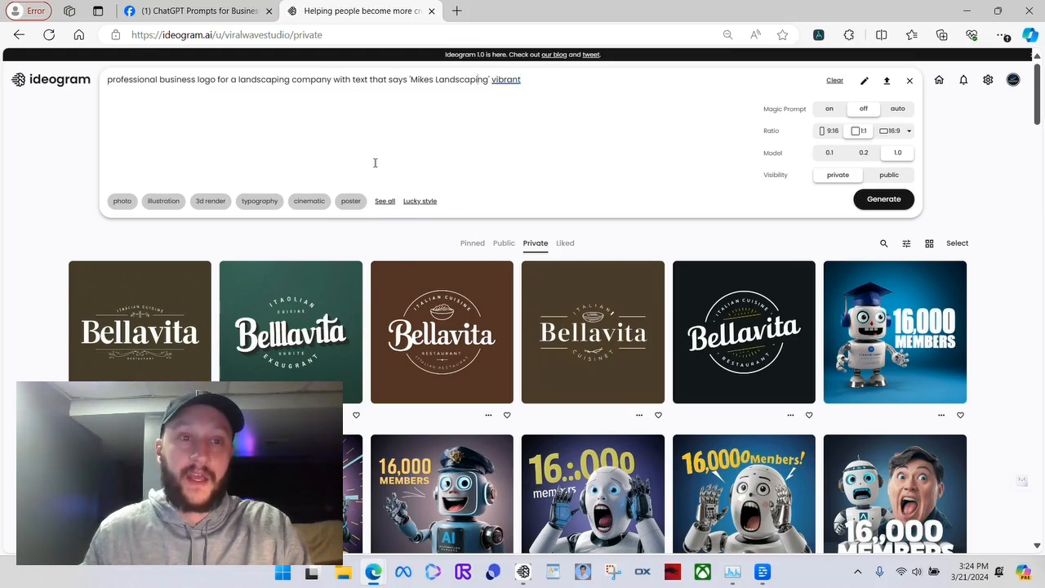
Apply the typography style to the landscaping logo prompt and generate the images
click(258, 202)
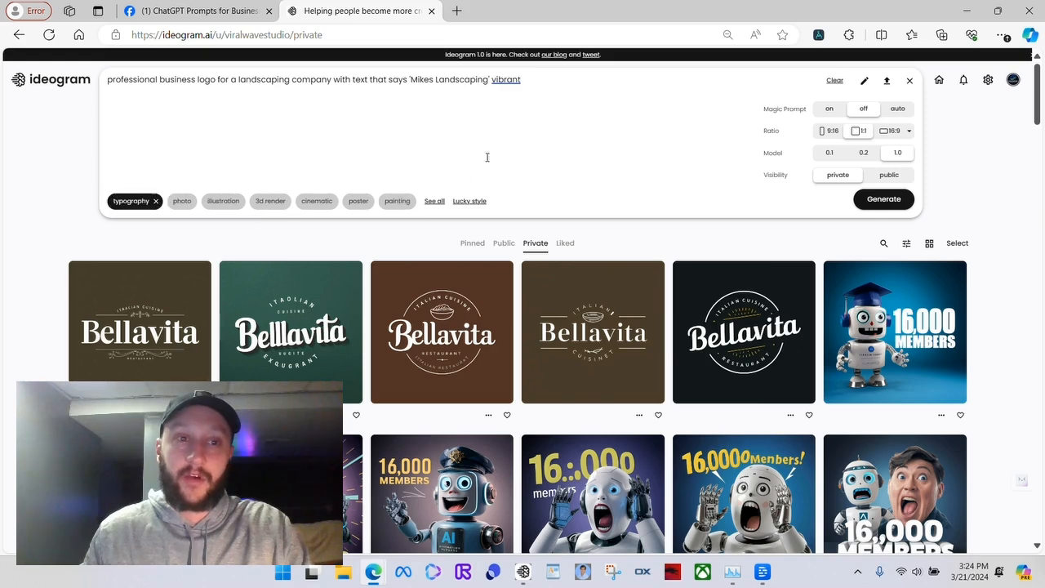
click(528, 80)
click(432, 99)
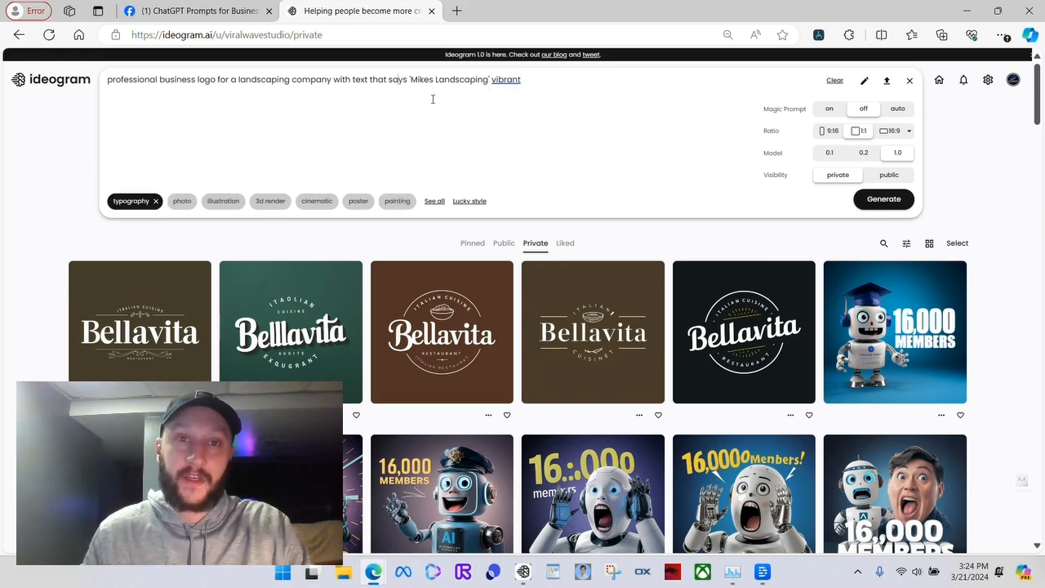
click(578, 80)
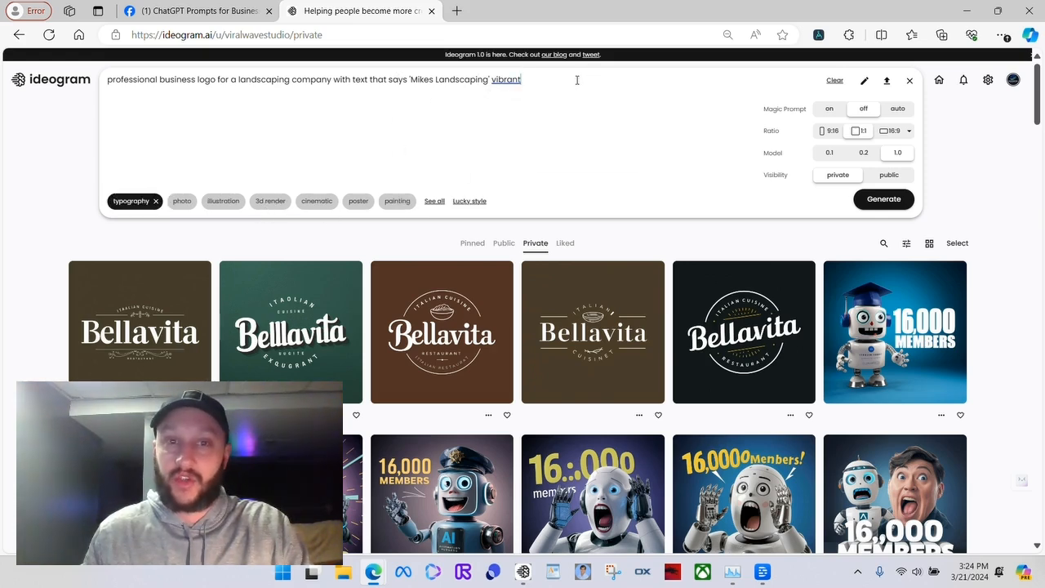
click(737, 108)
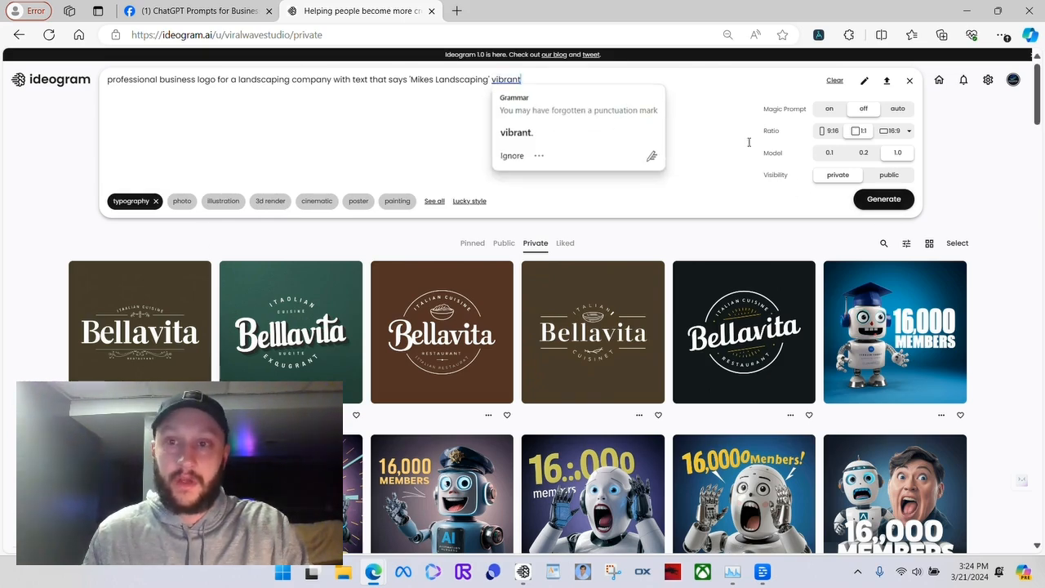
click(884, 200)
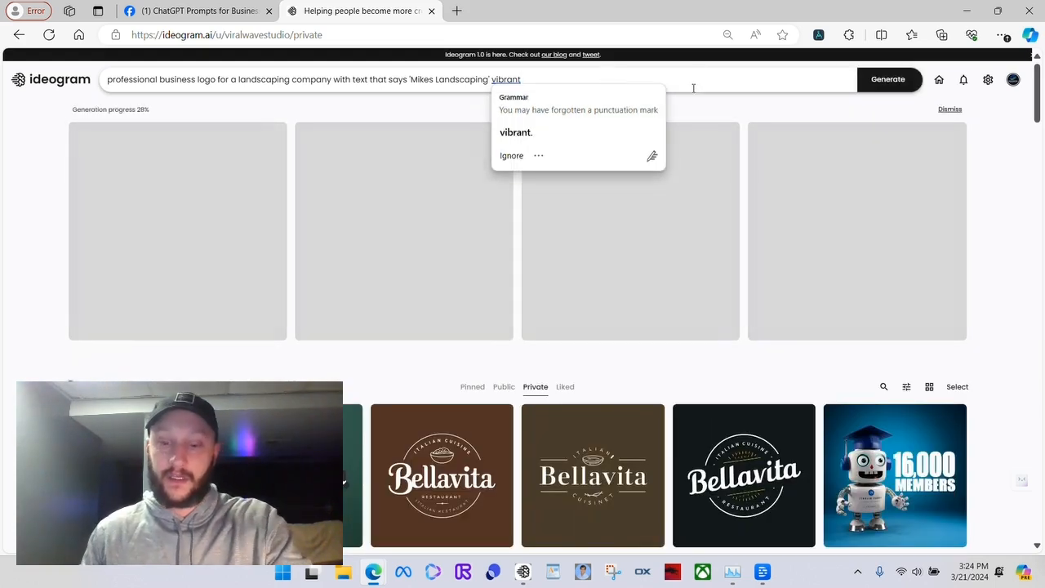
Reopen the prompt editor, end the prompt with a period after "vibrant", and set the ratio to 16:9
click(694, 82)
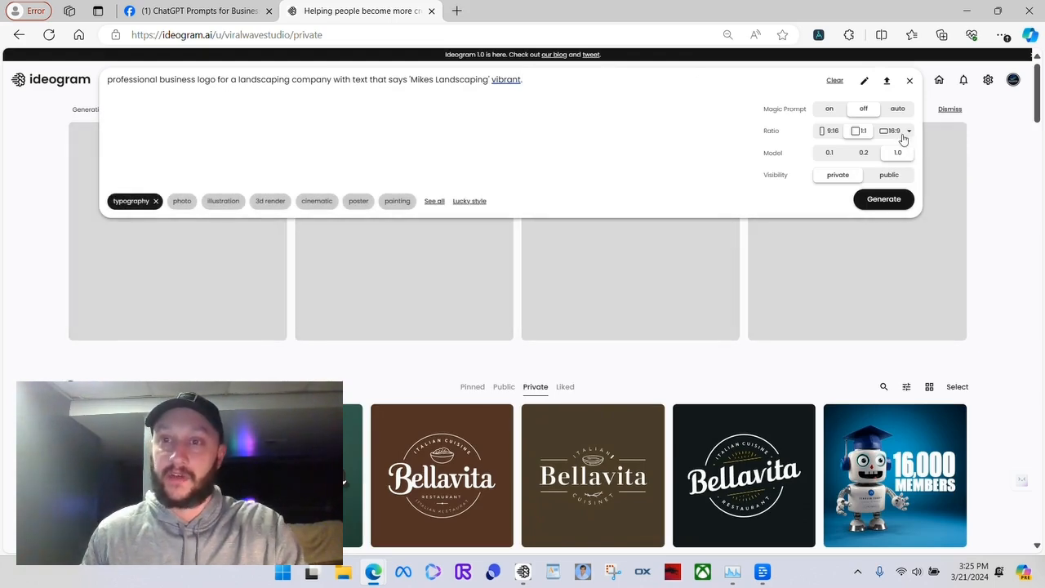
click(909, 134)
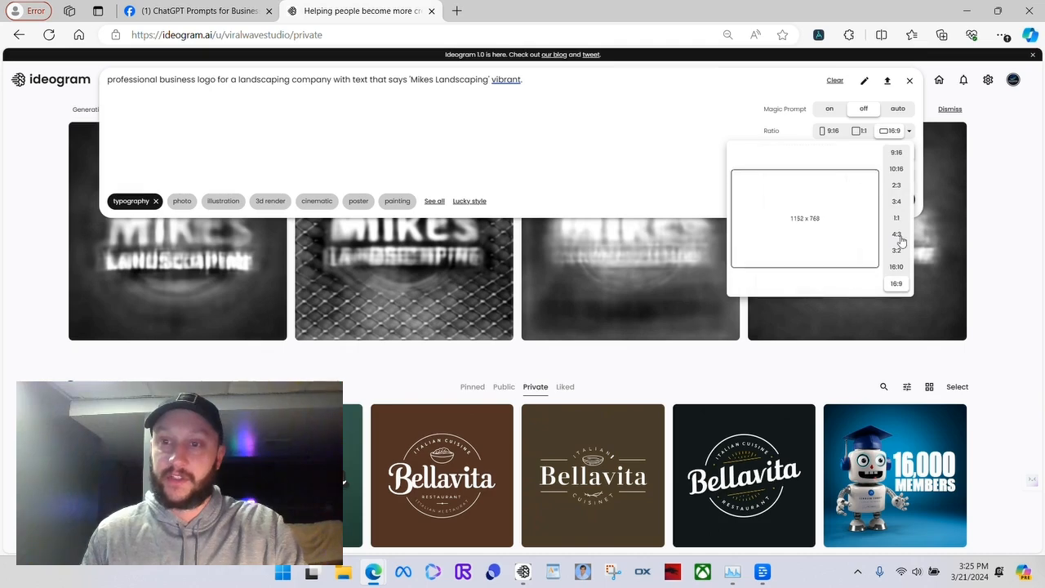
click(910, 134)
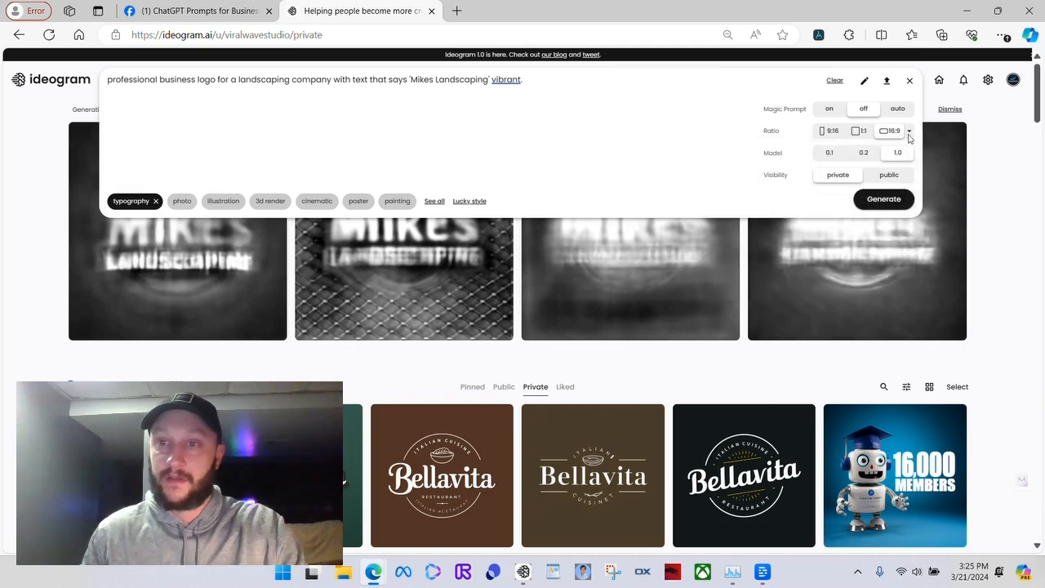
click(1001, 174)
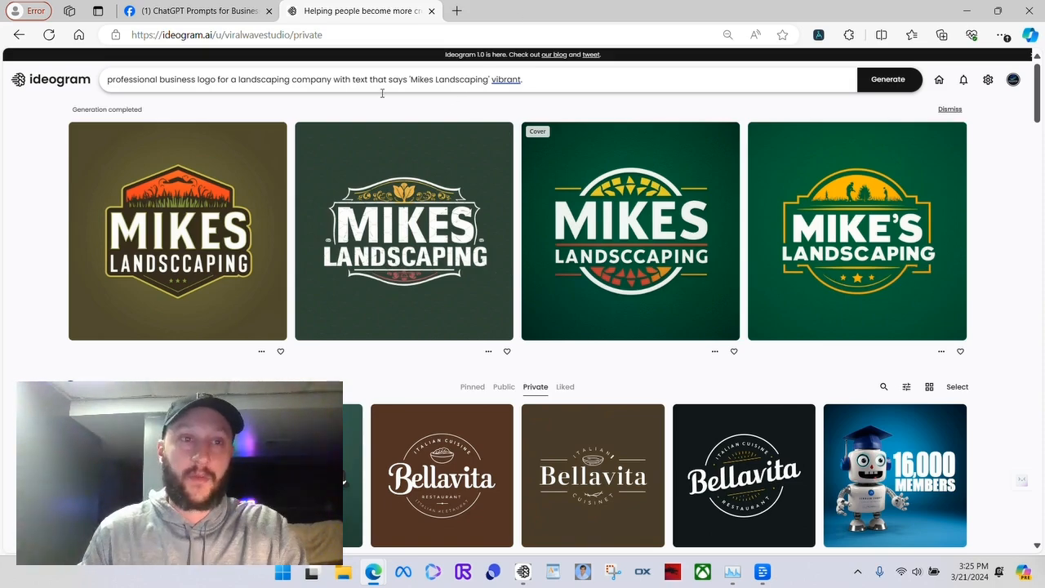
Replace the company name in the prompt with "Dees Flowers" and generate the images
drag(488, 80, 411, 80)
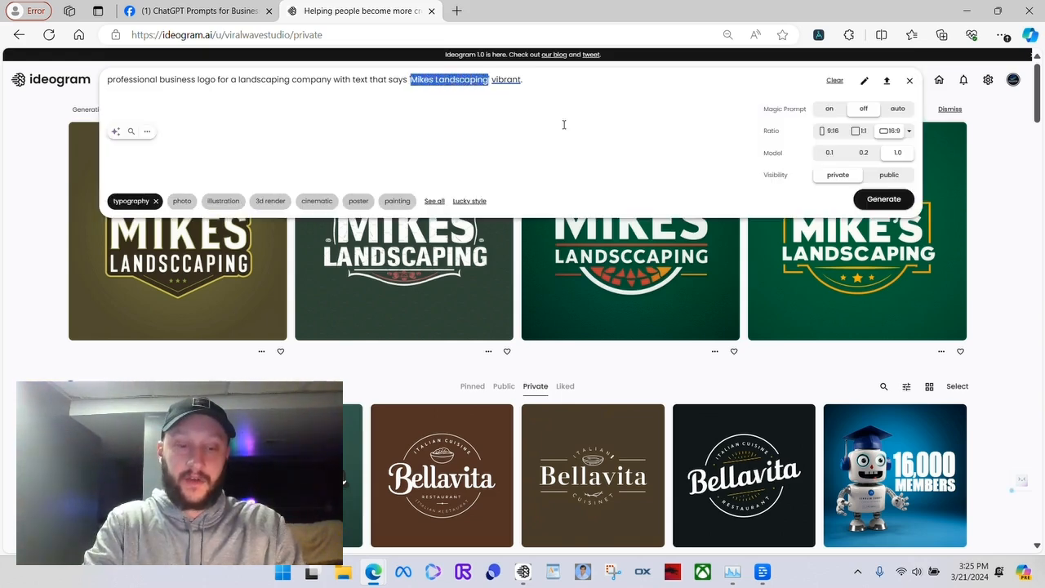
text(Dees )
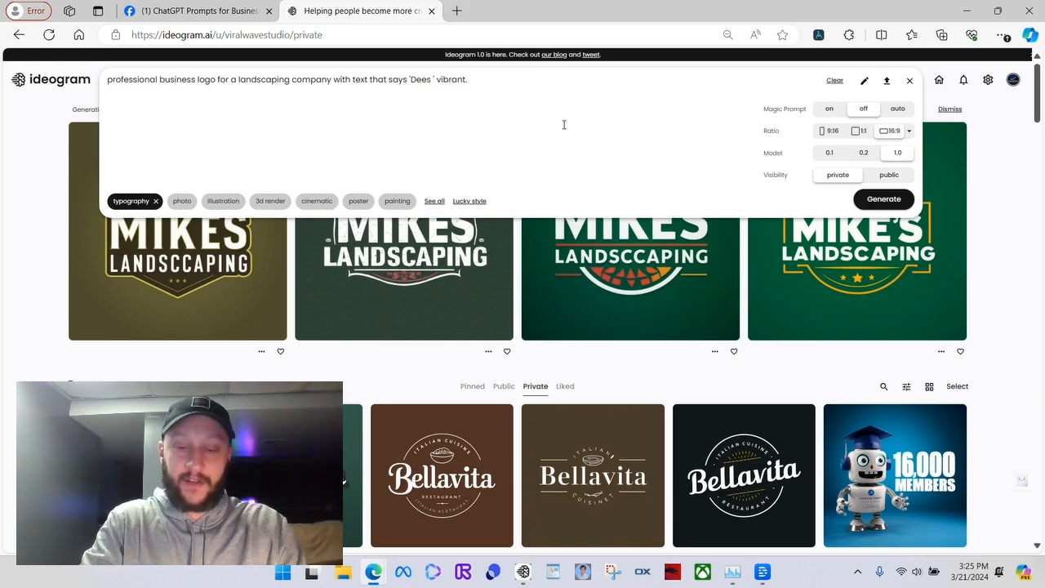
text(Flowers)
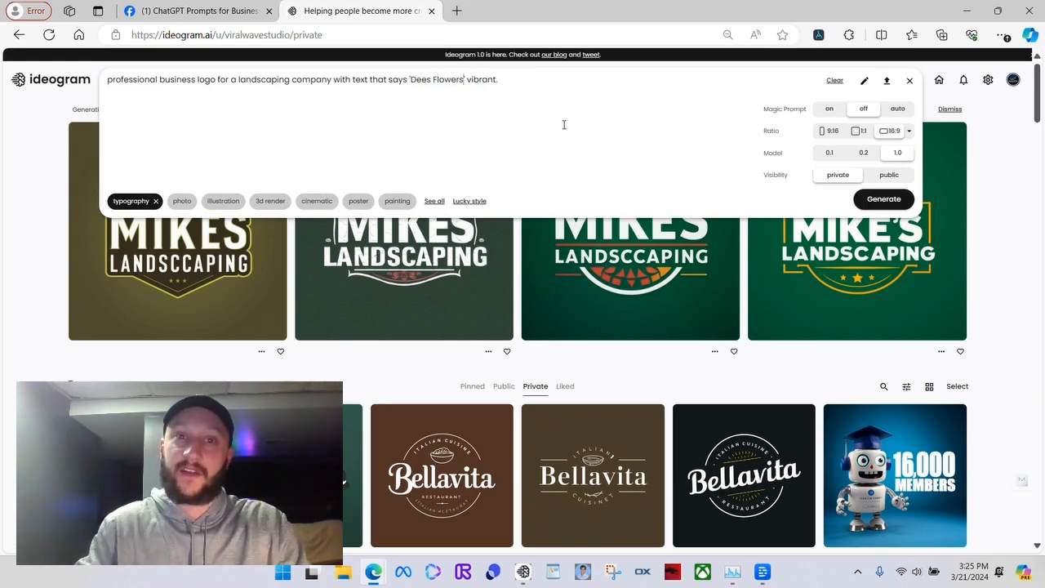
click(883, 198)
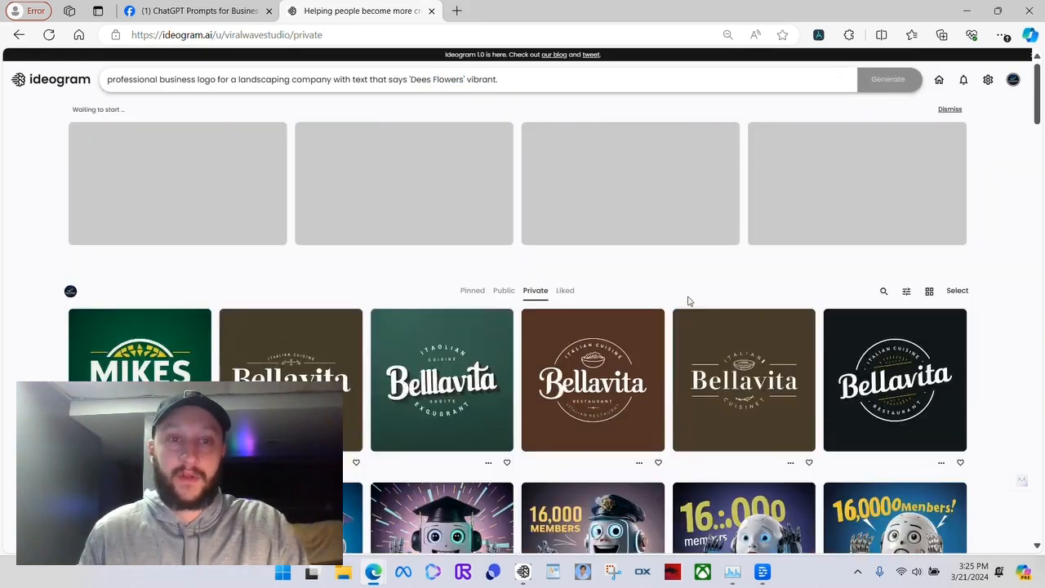
Reopen the prompt settings and set the image ratio to 1:1
click(783, 79)
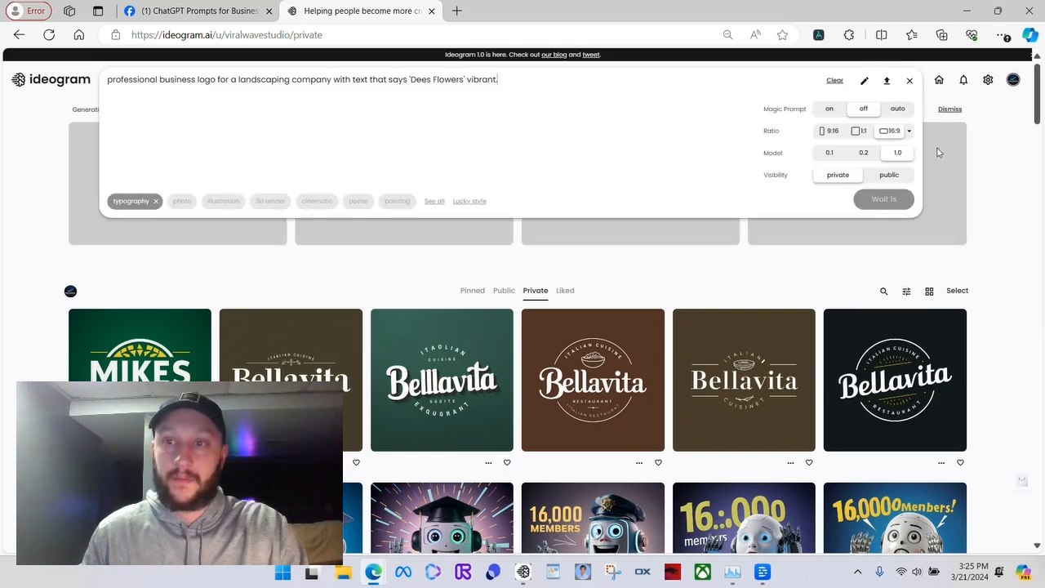
click(909, 133)
click(858, 132)
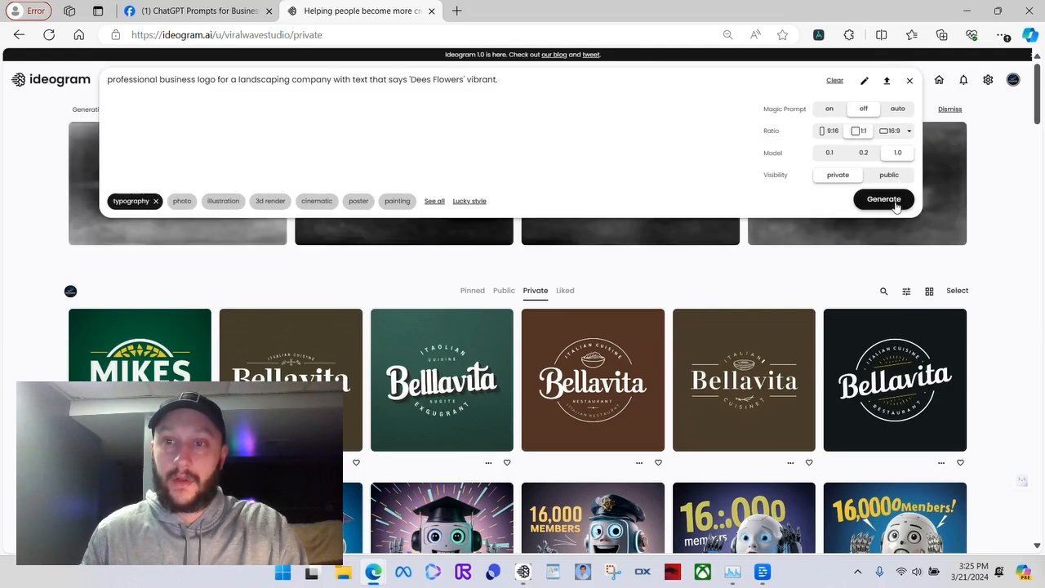
click(1000, 181)
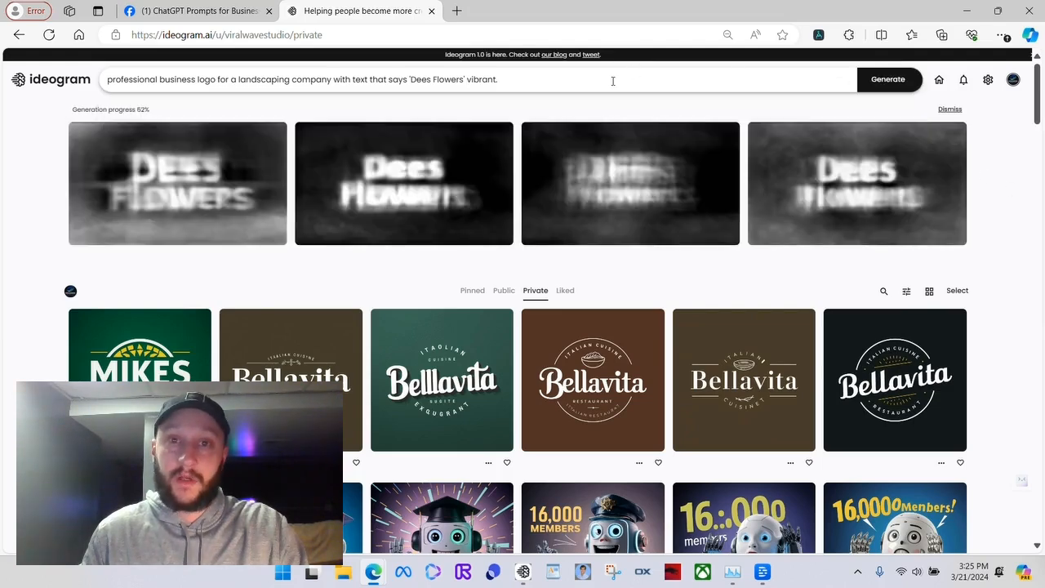
click(613, 81)
click(1012, 165)
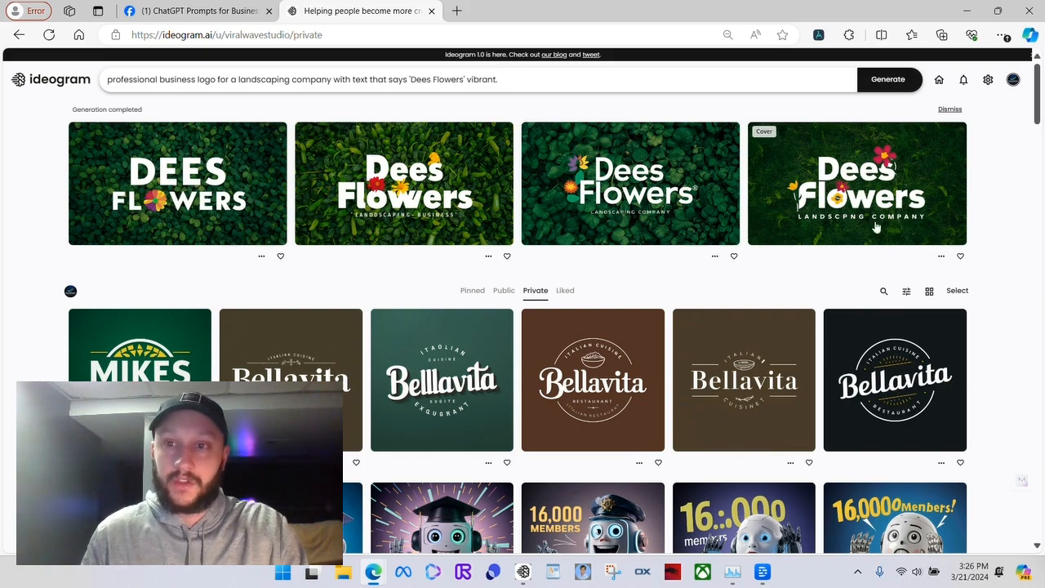
Add the 3d render style to the Dees Flowers prompt and generate the images
scroll(594, 270, down, 3)
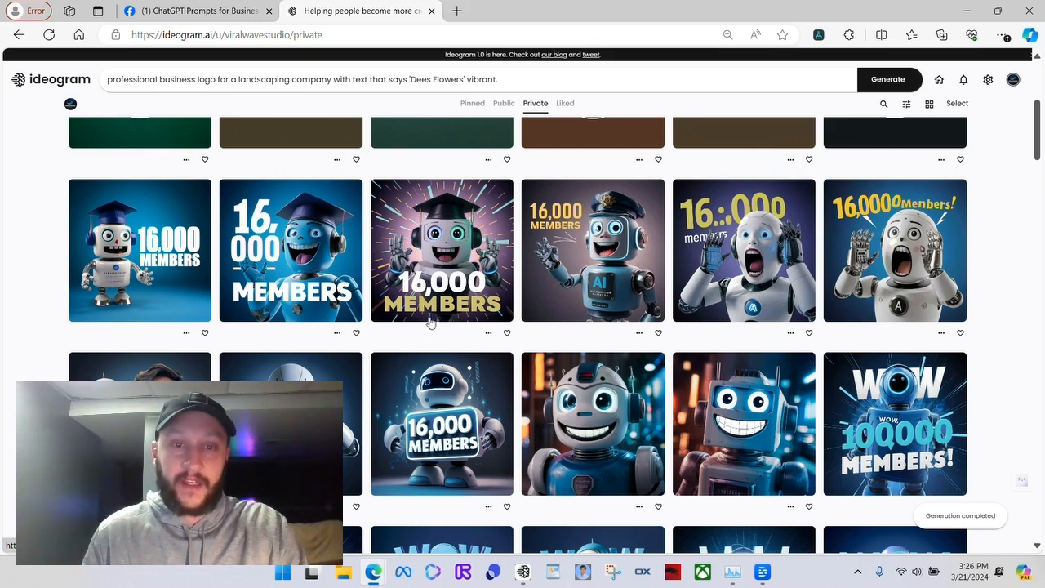
scroll(645, 339, up, 3)
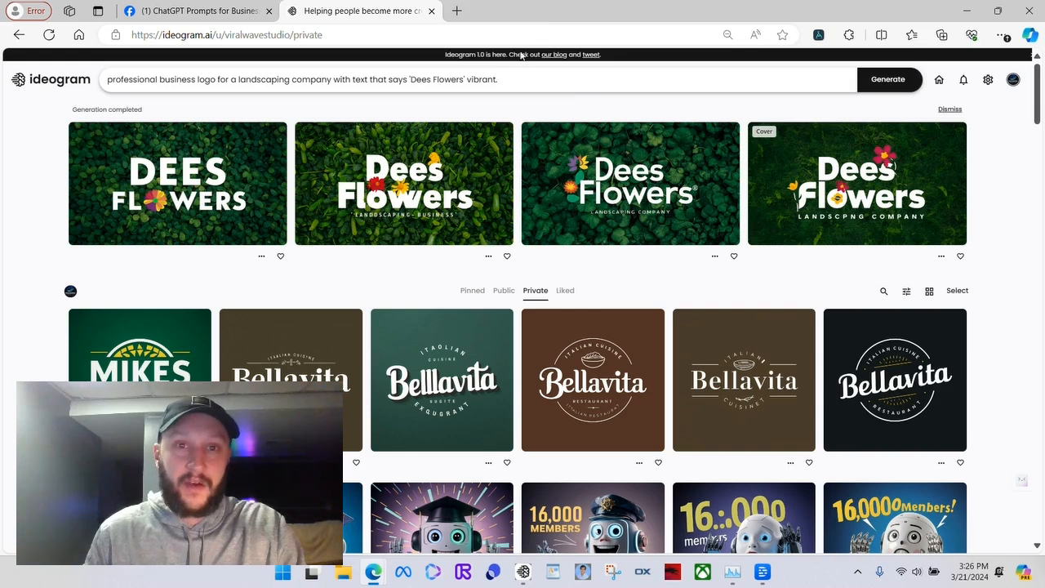
click(535, 78)
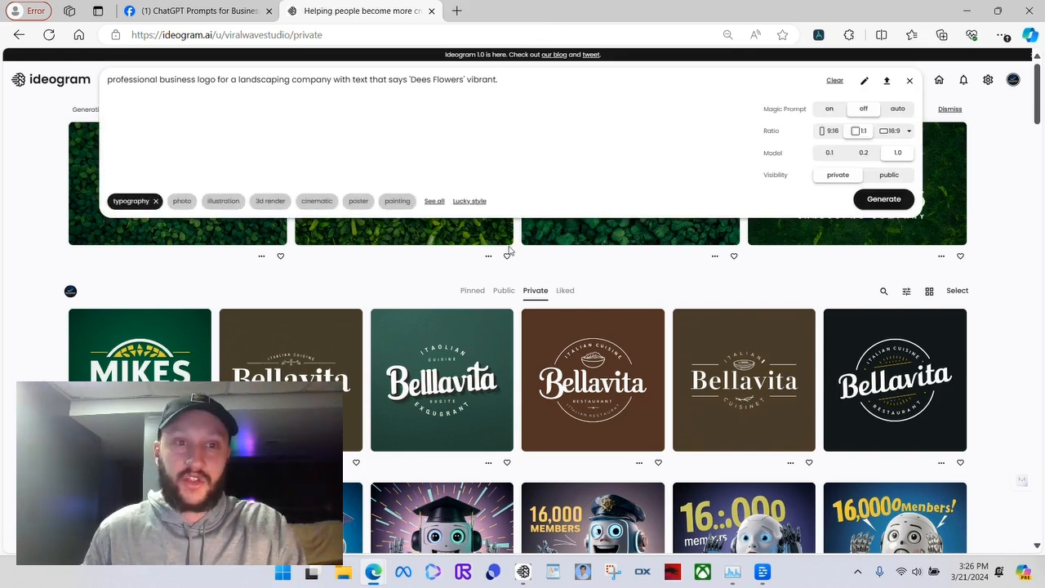
click(270, 201)
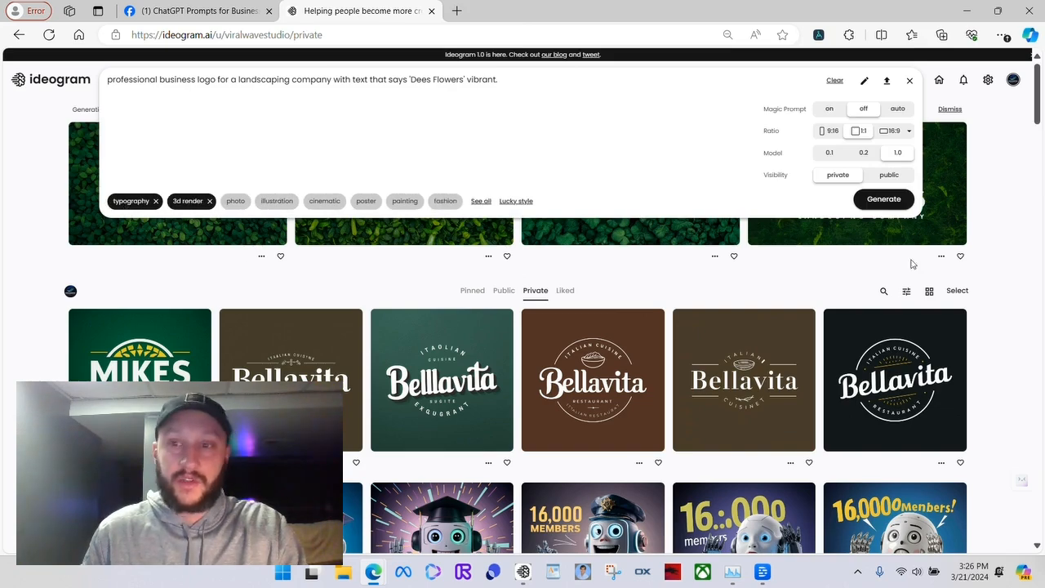
click(893, 202)
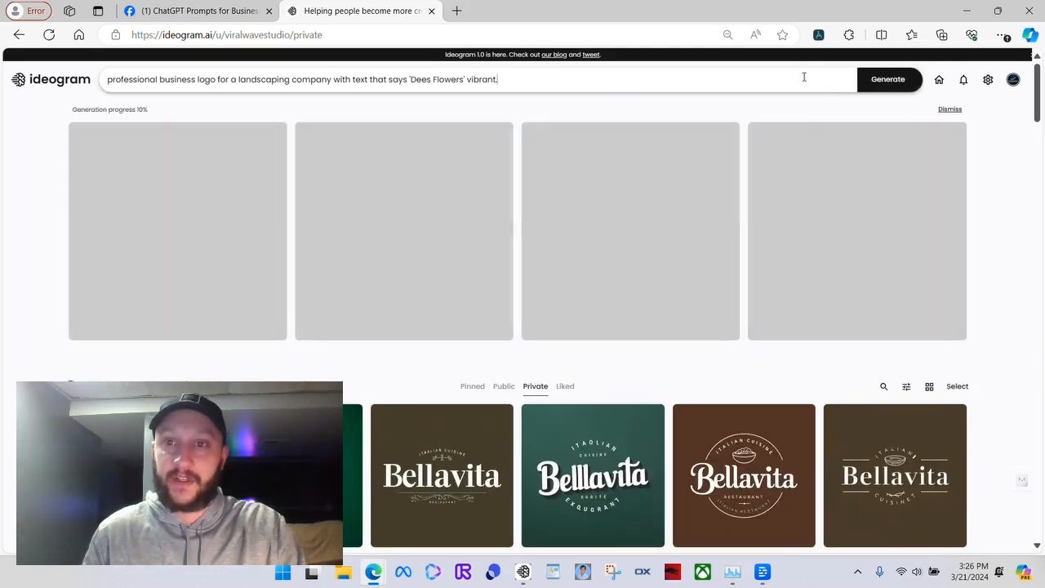
Look through the full list of image ratios in the prompt settings
click(804, 77)
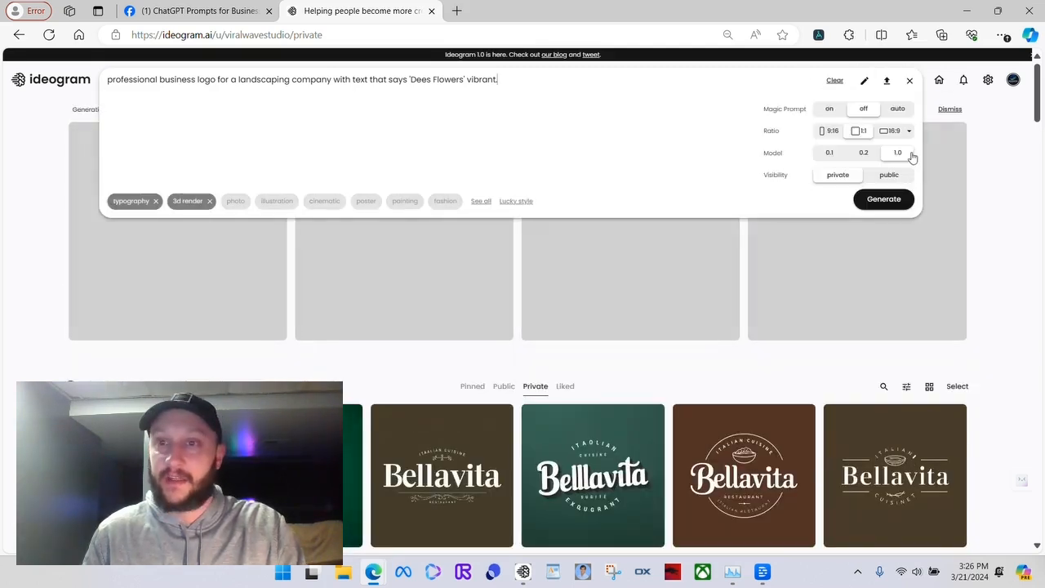
click(911, 131)
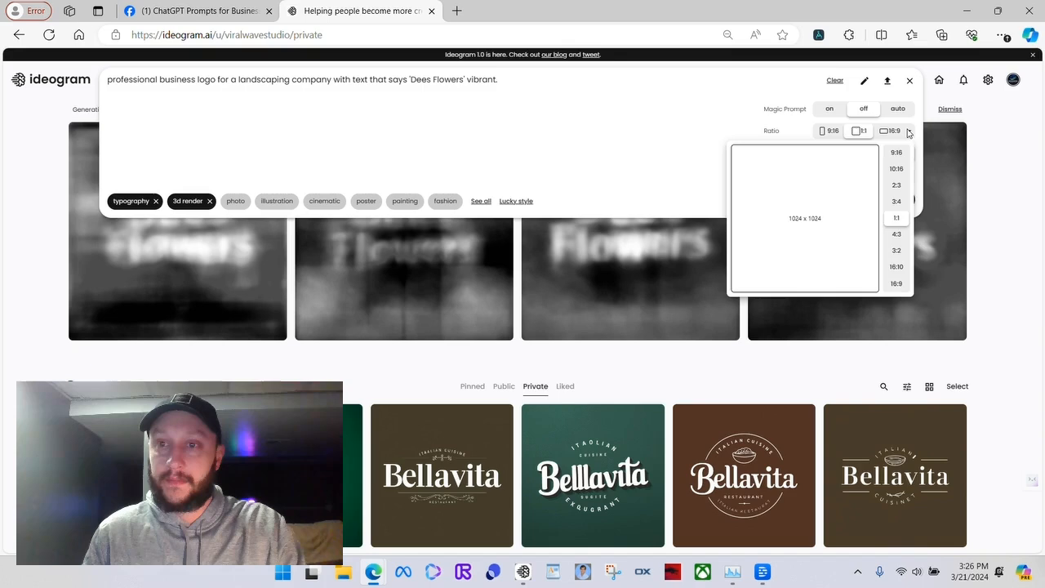
click(908, 132)
click(910, 80)
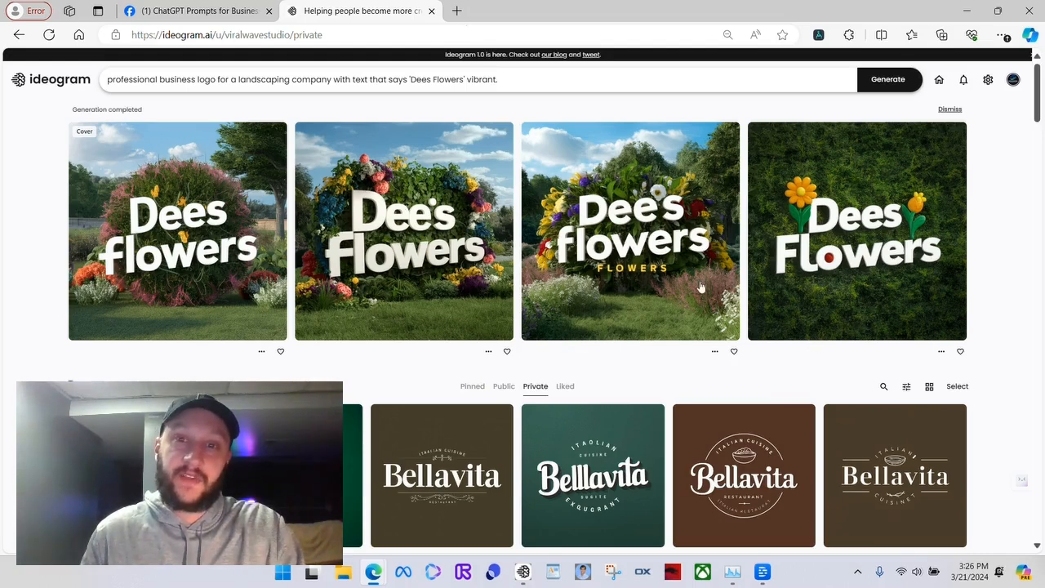
click(523, 79)
click(983, 161)
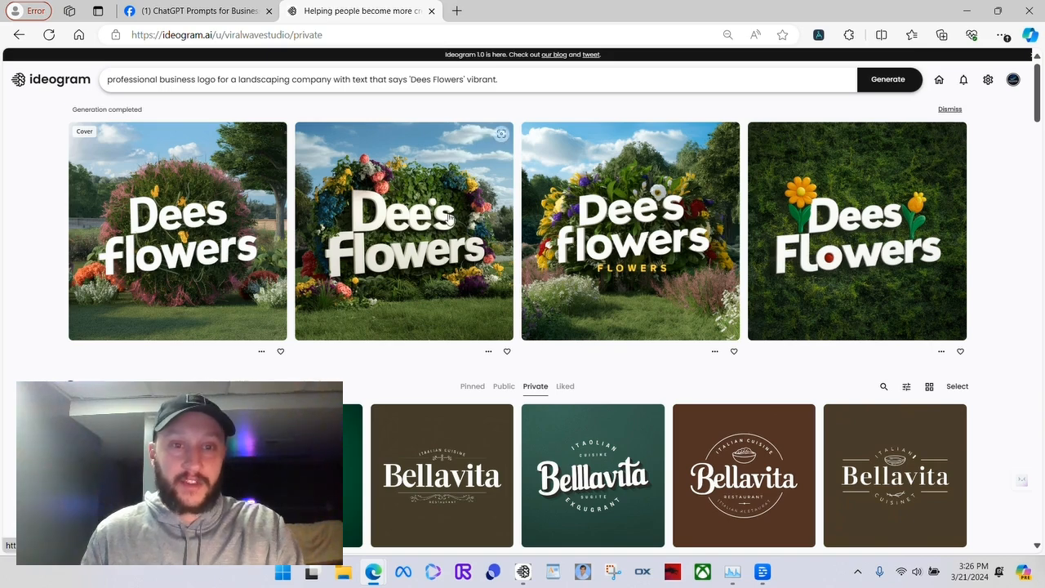
Clear the Dees Flowers logo prompt from the prompt editor
click(517, 92)
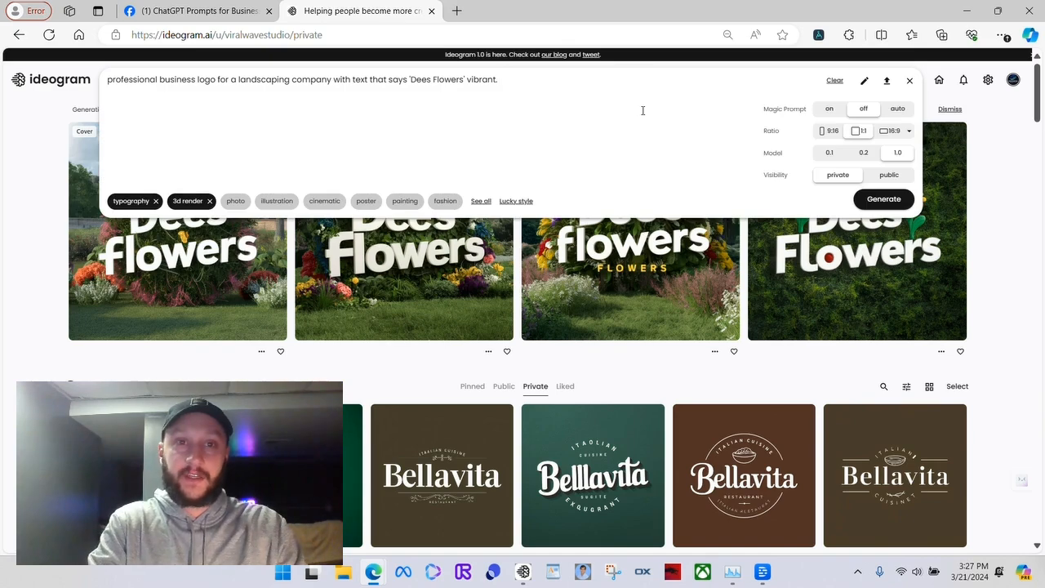
key(BackSpace)
key(BackSpace)
key(BackSpace)
key(BackSpace)
key(BackSpace)
key(BackSpace)
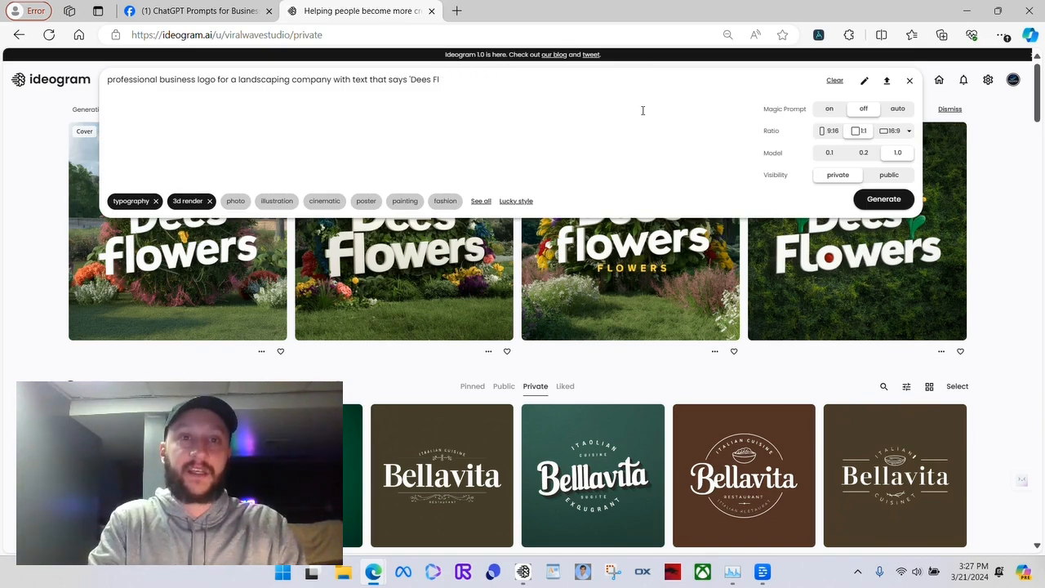
key(BackSpace)
key(BackSpace)
key(BackSpace)
key(BackSpace)
key(BackSpace)
key(BackSpace)
key(BackSpace)
key(BackSpace)
key(BackSpace)
key(BackSpace)
key(BackSpace)
key(BackSpace)
key(BackSpace)
key(BackSpace)
key(BackSpace)
key(BackSpace)
key(BackSpace)
key(BackSpace)
key(BackSpace)
key(BackSpace)
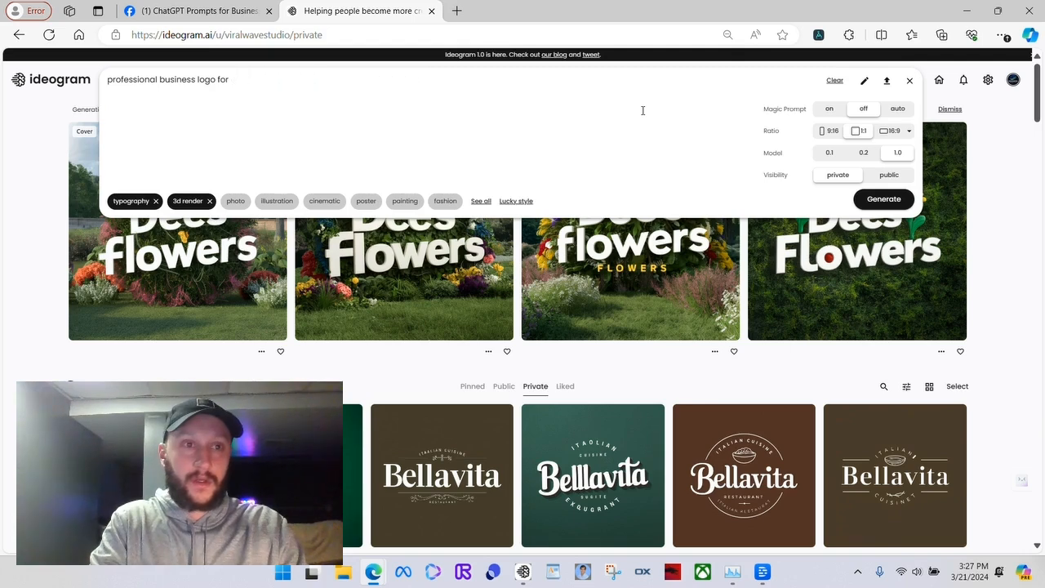
key(BackSpace)
key(BackSpace)
key(BackSpace)
key(BackSpace)
key(BackSpace)
key(BackSpace)
key(BackSpace)
key(BackSpace)
key(BackSpace)
key(BackSpace)
key(BackSpace)
key(BackSpace)
key(BackSpace)
key(BackSpace)
key(BackSpace)
key(BackSpace)
key(BackSpace)
Write the prompt "business banner for AI facebook group with text that says 'ChatGPT Prompts for Business' , robotic theme" and generate the images
text(b)
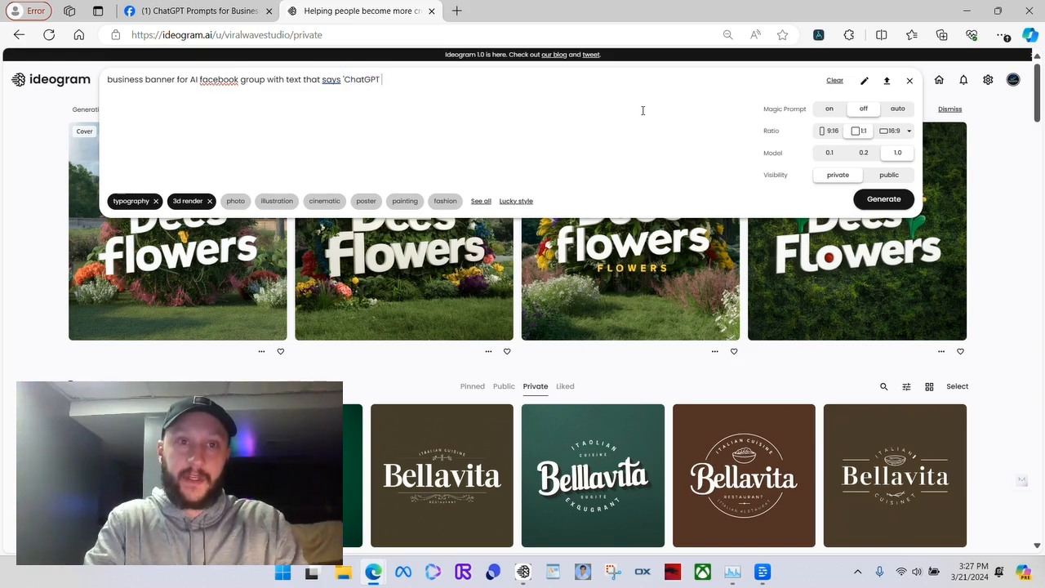
text(Prompts for Business')
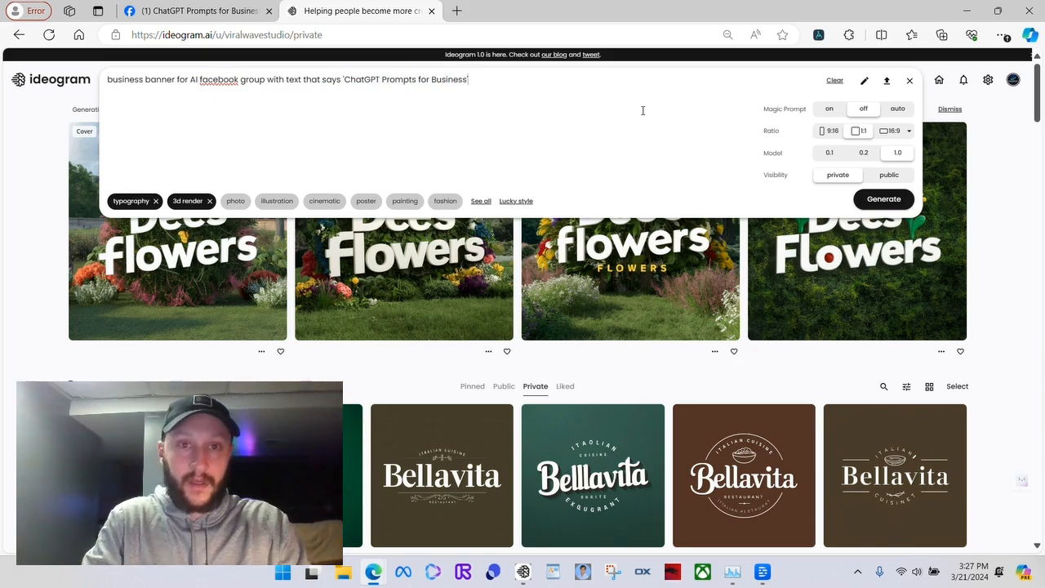
text( , )
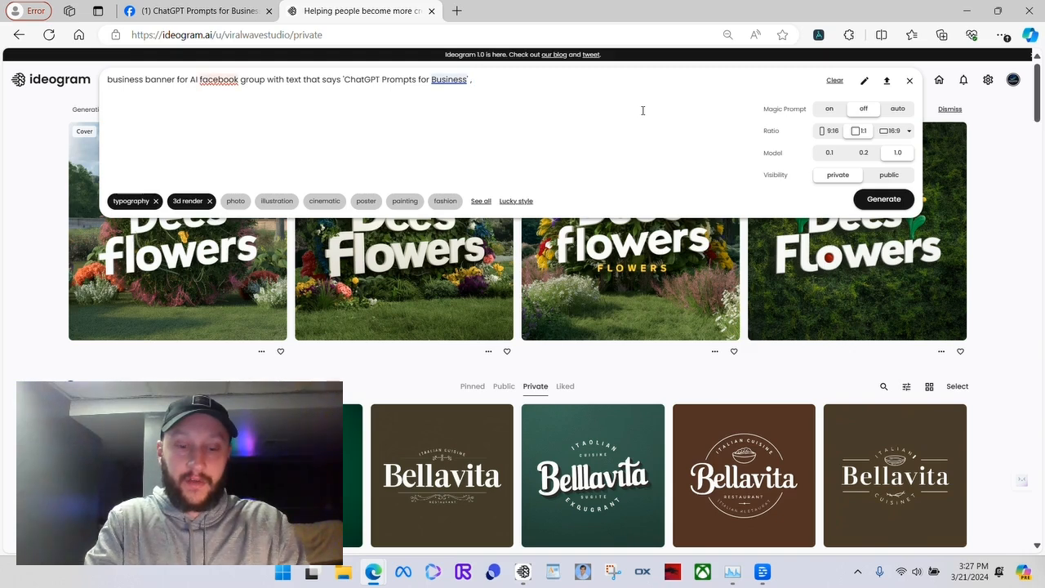
text(robotic theme)
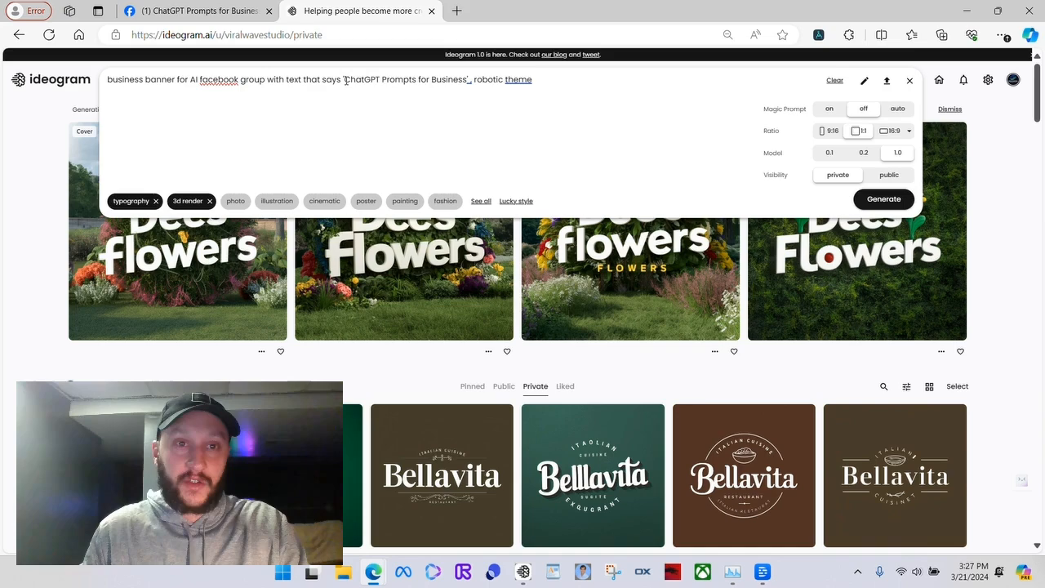
drag(345, 82, 465, 82)
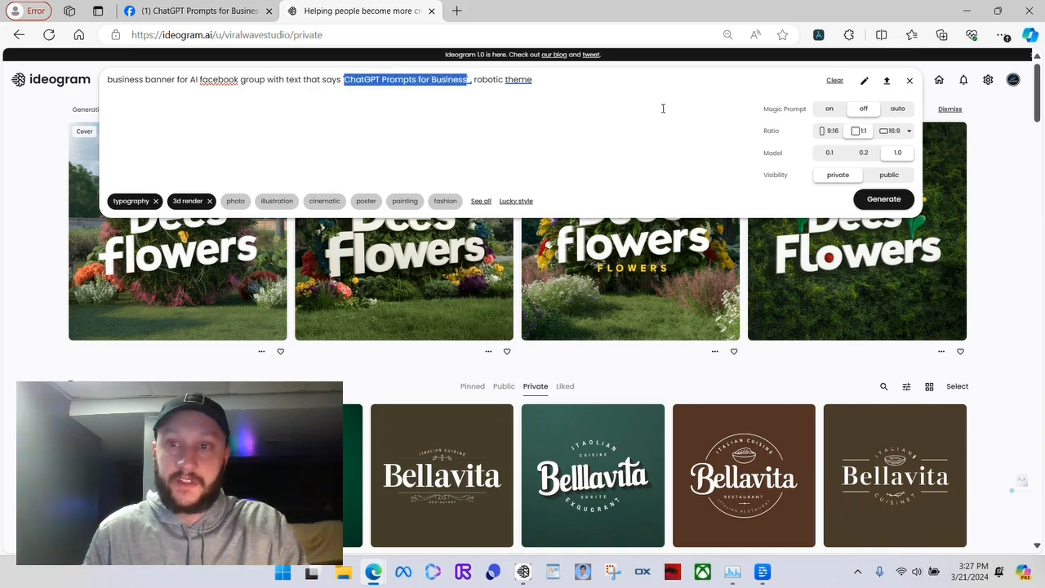
click(884, 199)
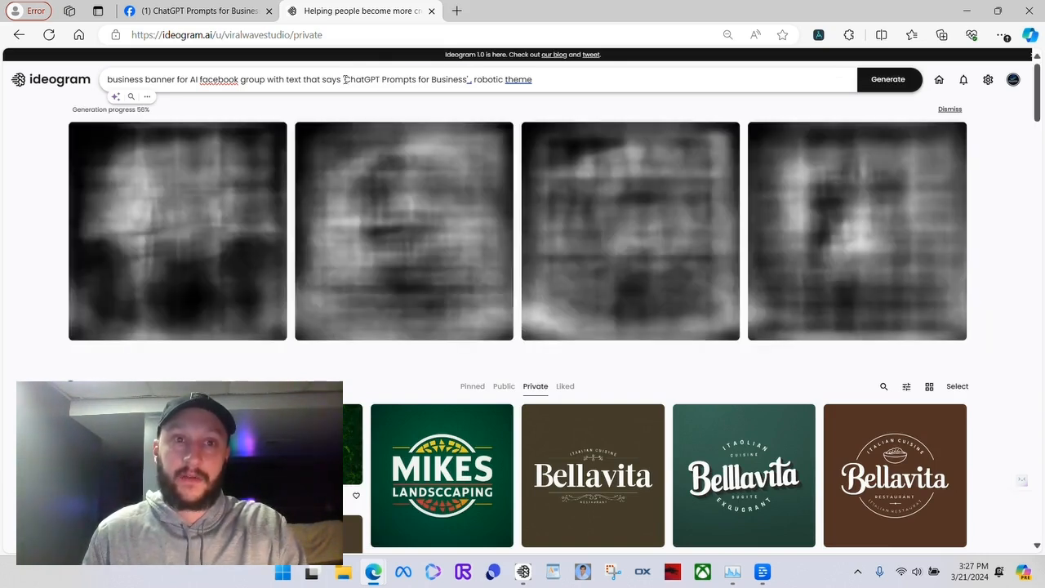
End the banner prompt with a period after "theme"
drag(345, 79, 469, 80)
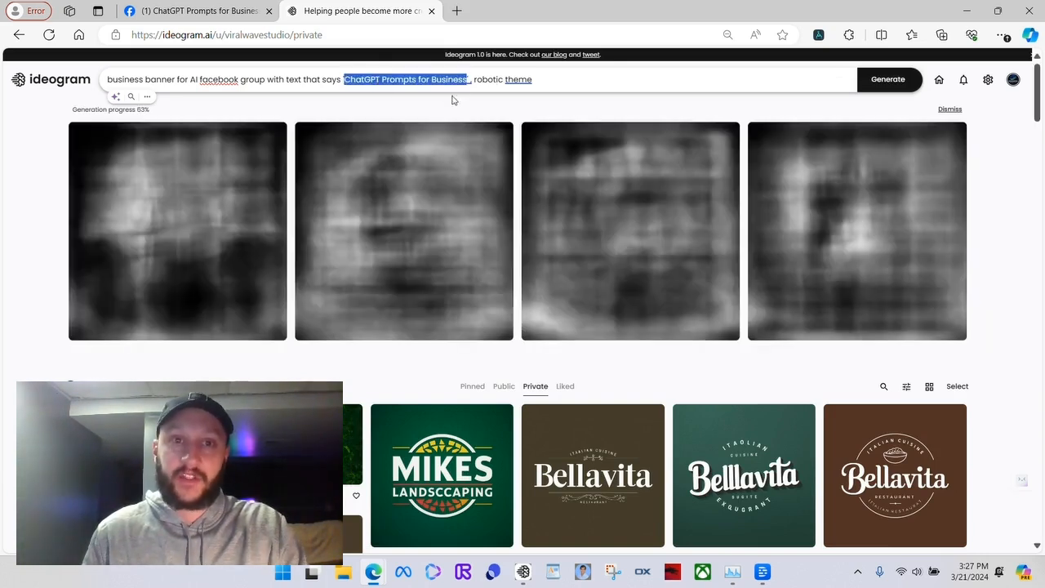
click(538, 80)
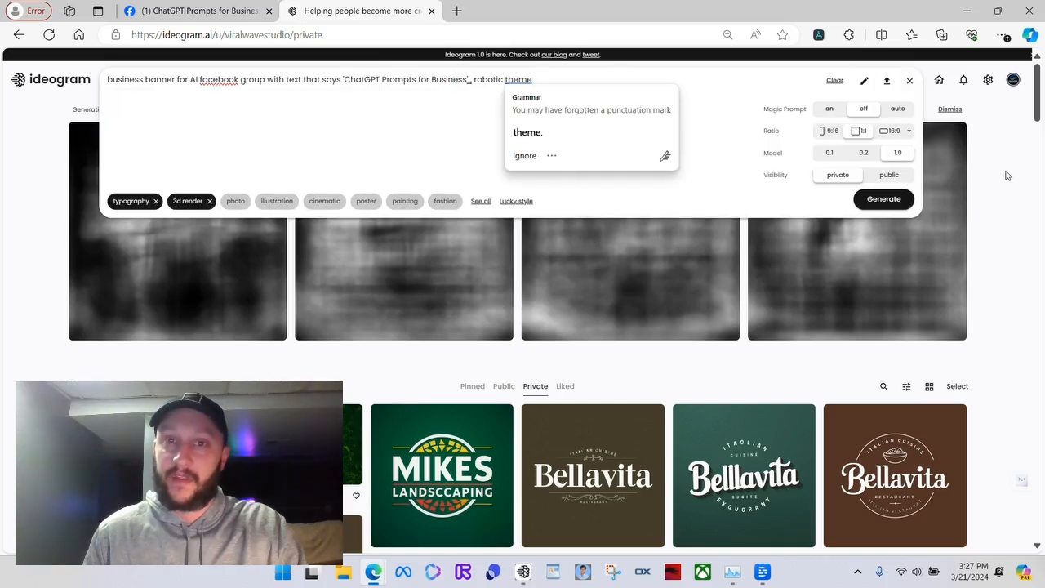
click(1007, 172)
click(627, 72)
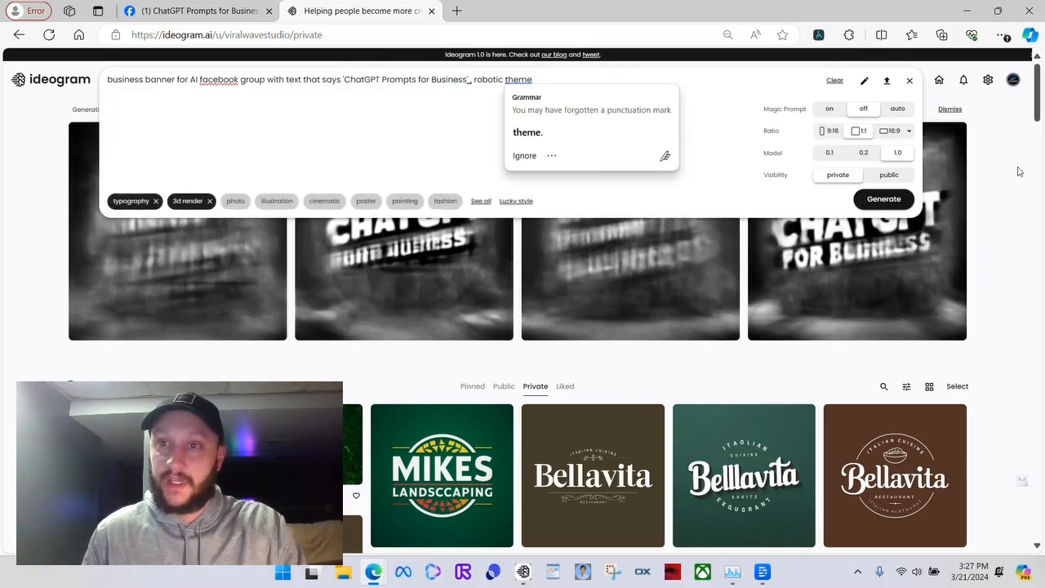
click(820, 168)
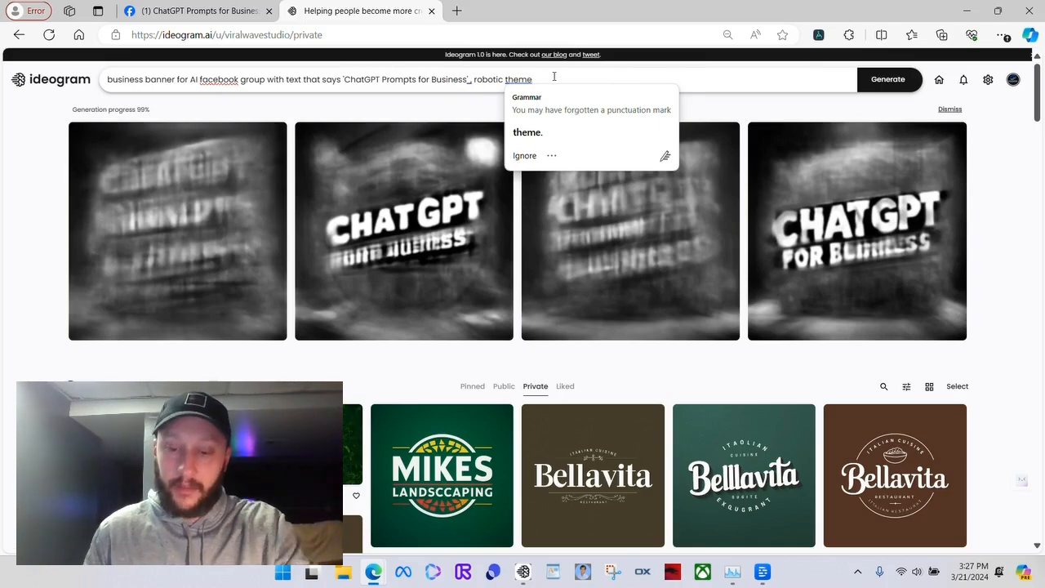
click(556, 76)
click(988, 194)
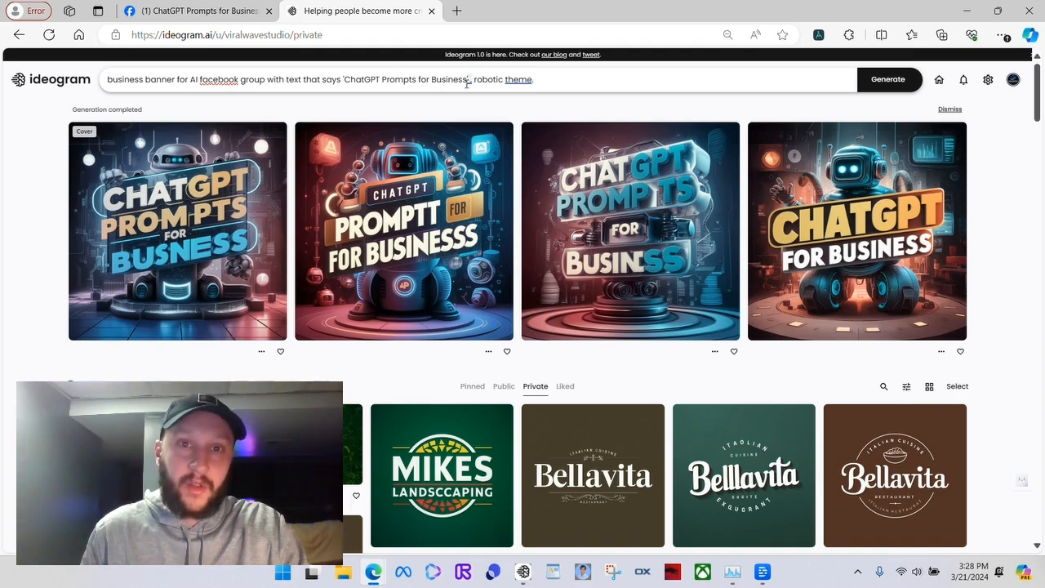
drag(467, 80, 344, 80)
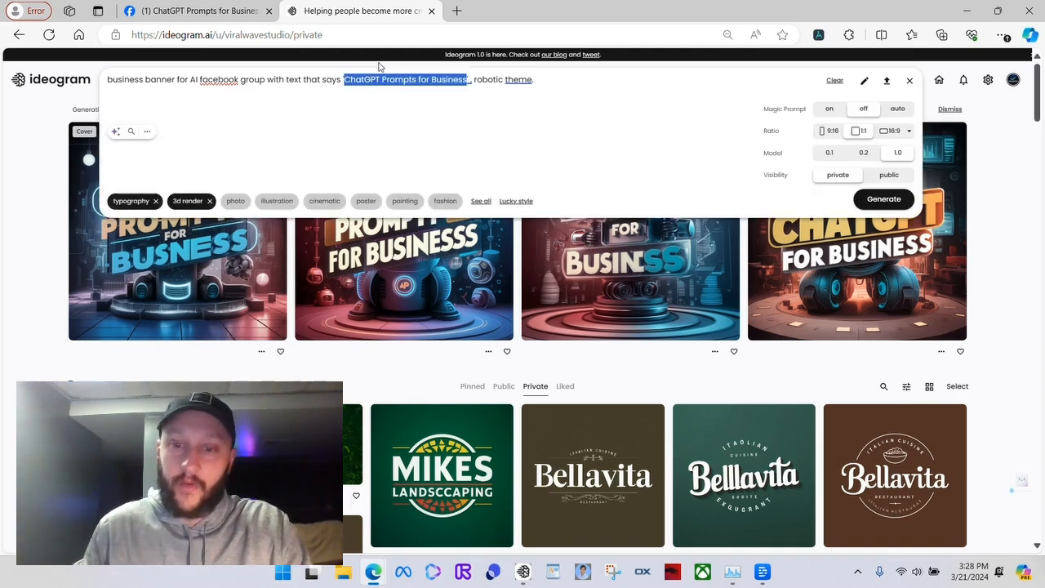
click(1000, 162)
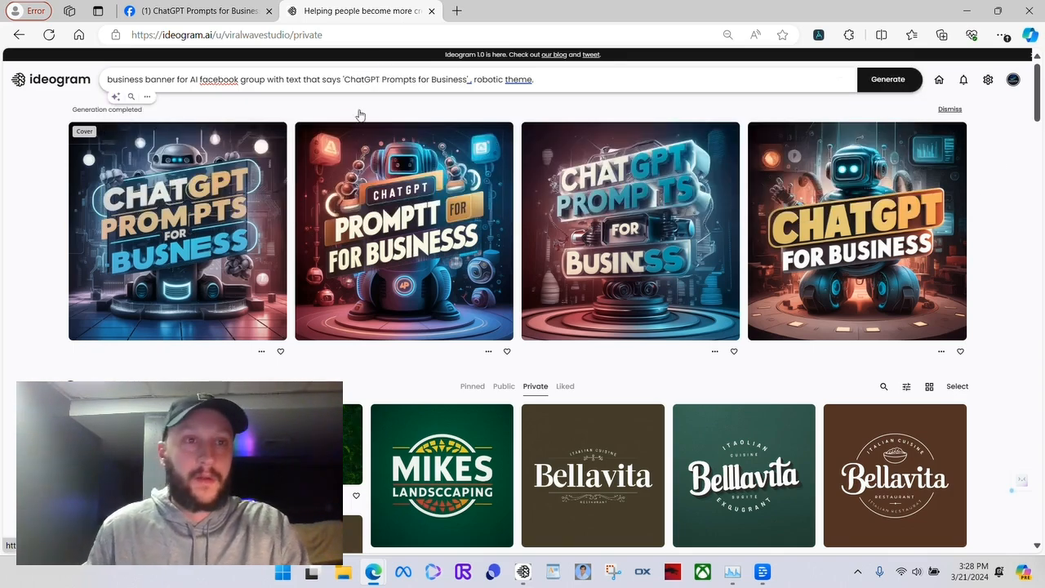
click(329, 79)
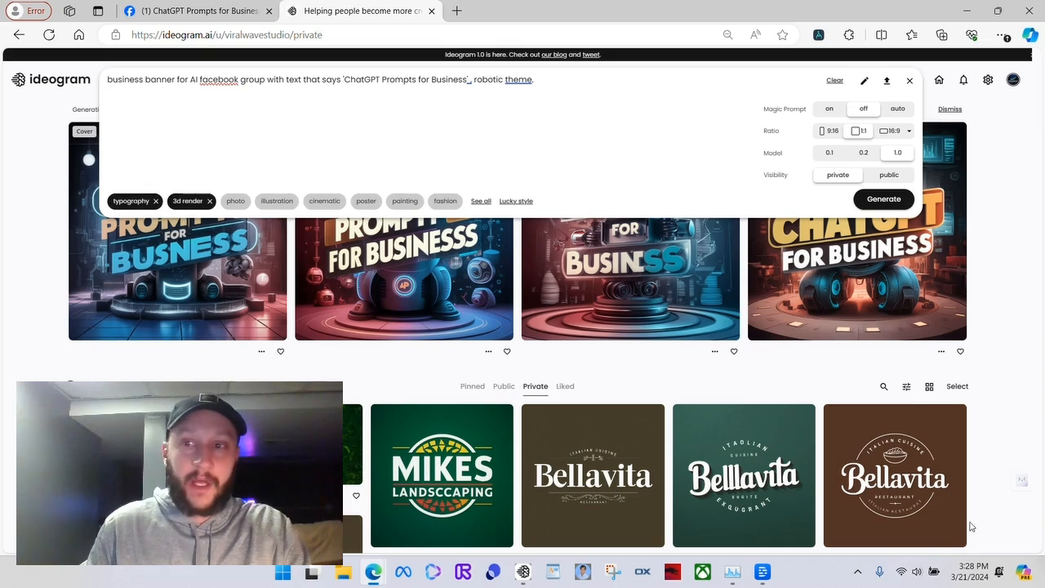
click(998, 208)
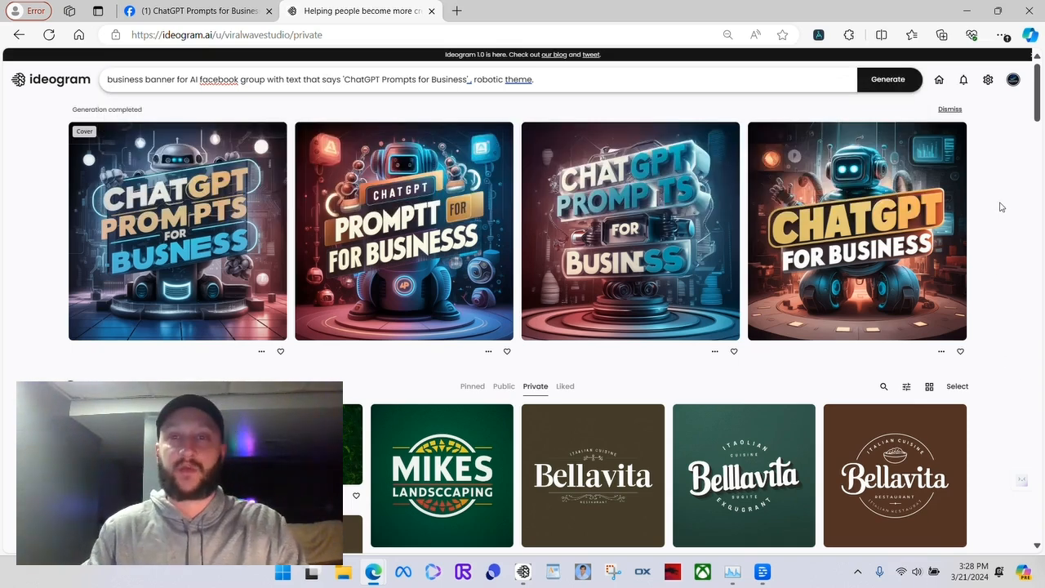